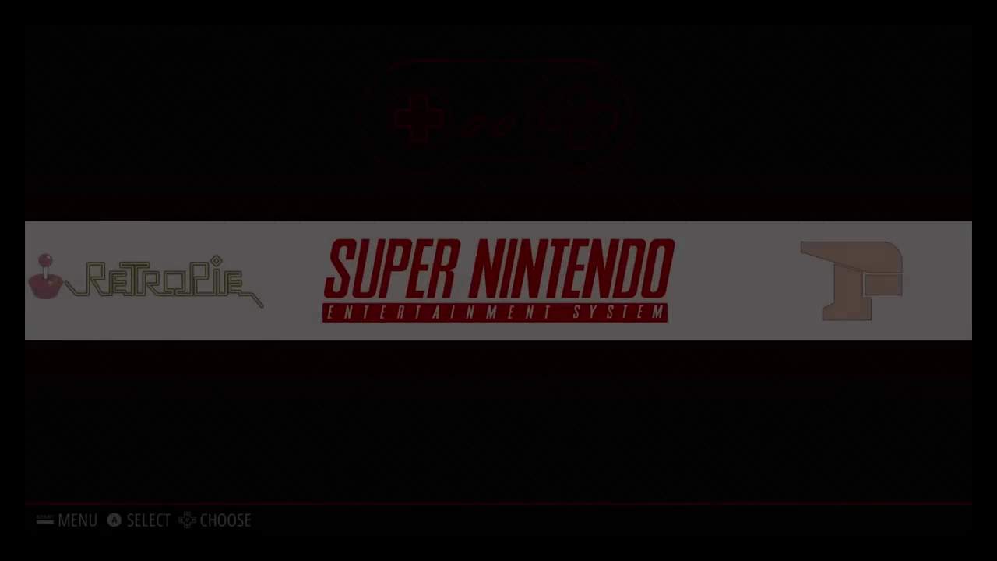
Launch All-Star Baseball 2000 from the Nintendo 64 game list to view the default launch screen.
{"action": "key", "text": "Left"}
{"action": "key", "text": "Left"}
{"action": "key", "text": "Left"}
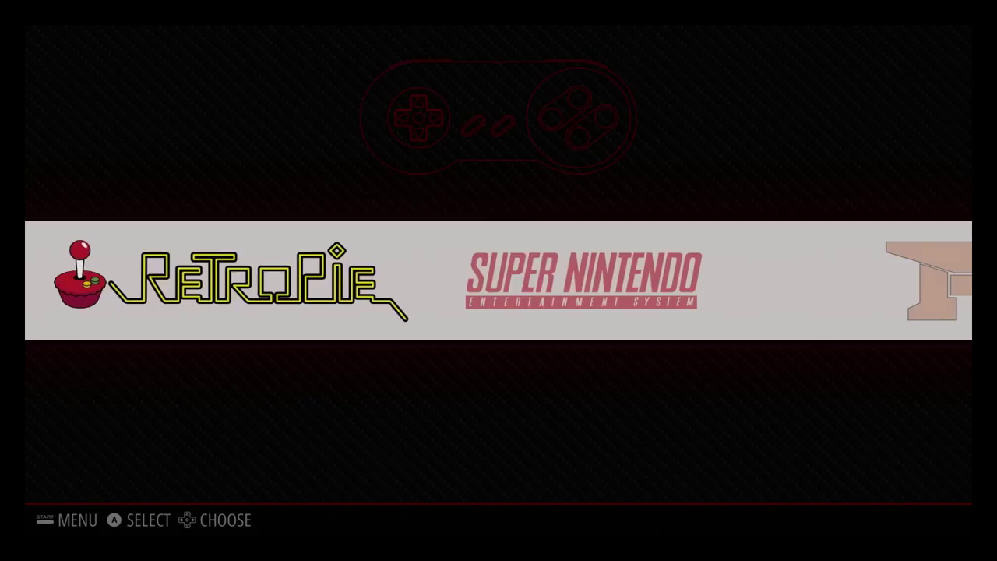
{"action": "key", "text": "Left"}
{"action": "key", "text": "Left"}
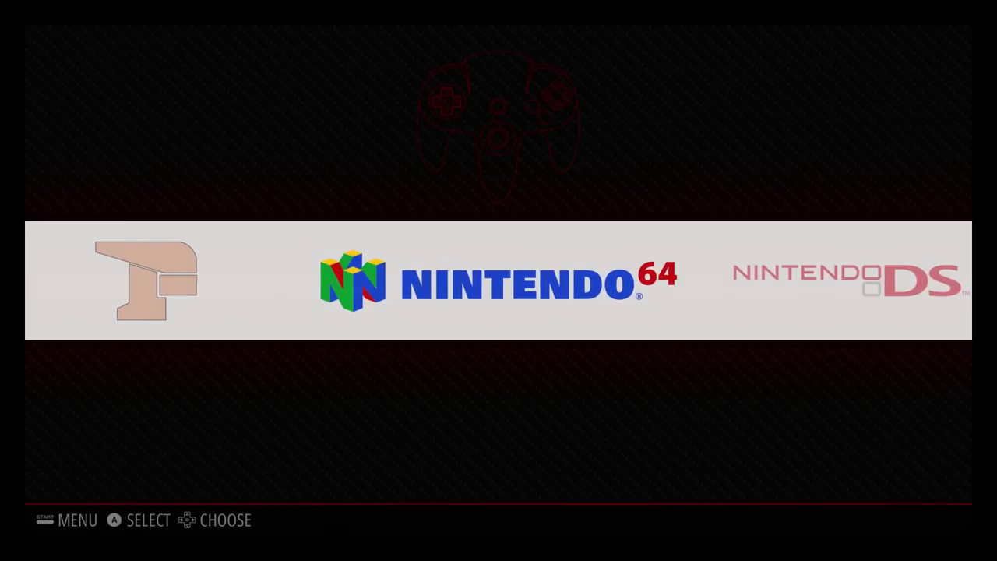
{"action": "key", "text": "Return"}
{"action": "key", "text": "Up"}
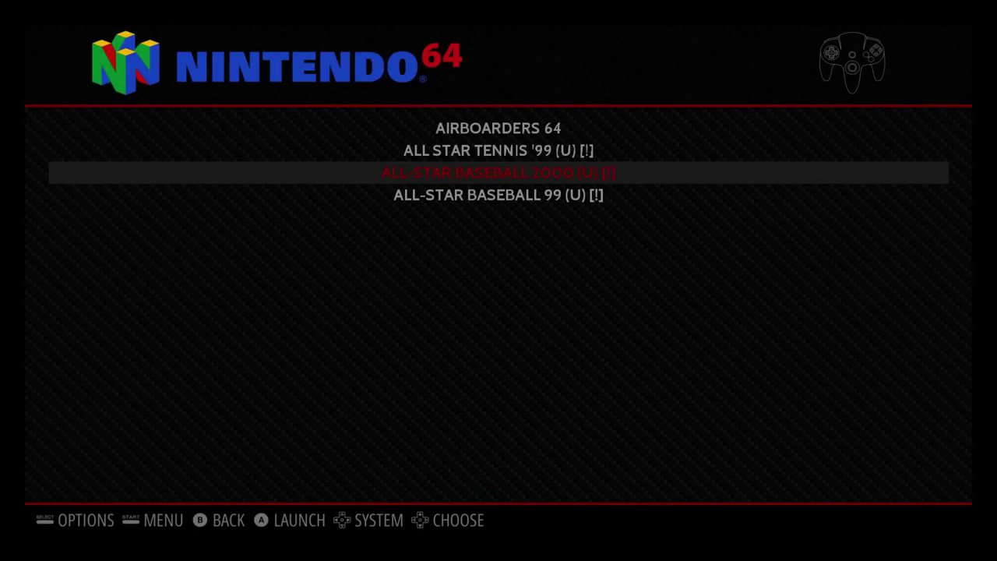
{"action": "key", "text": "Return"}
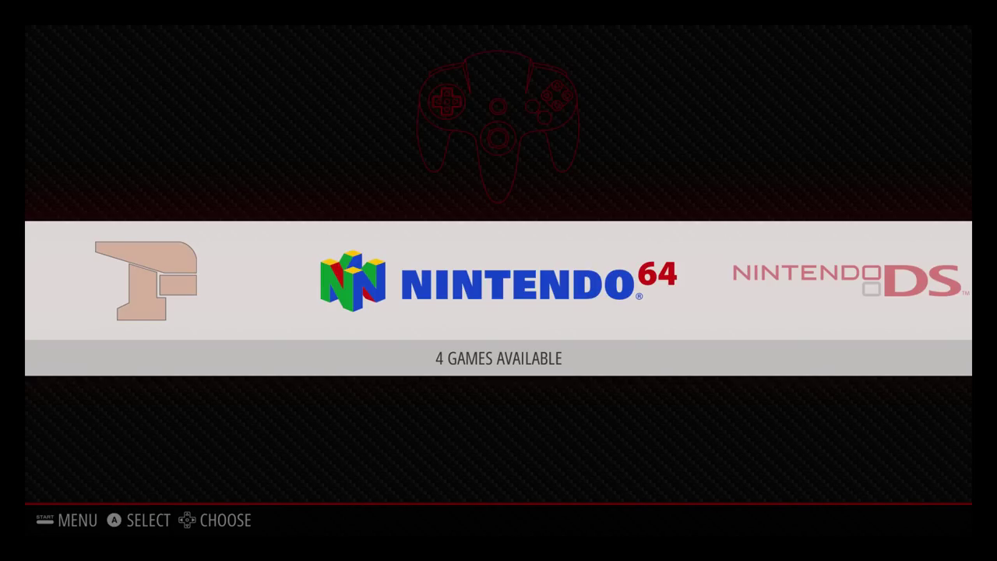
Open Configuration / tools in the RetroPie-Setup script from the RetroPie system entry.
{"action": "key", "text": "Left"}
{"action": "key", "text": "Left"}
{"action": "key", "text": "Left"}
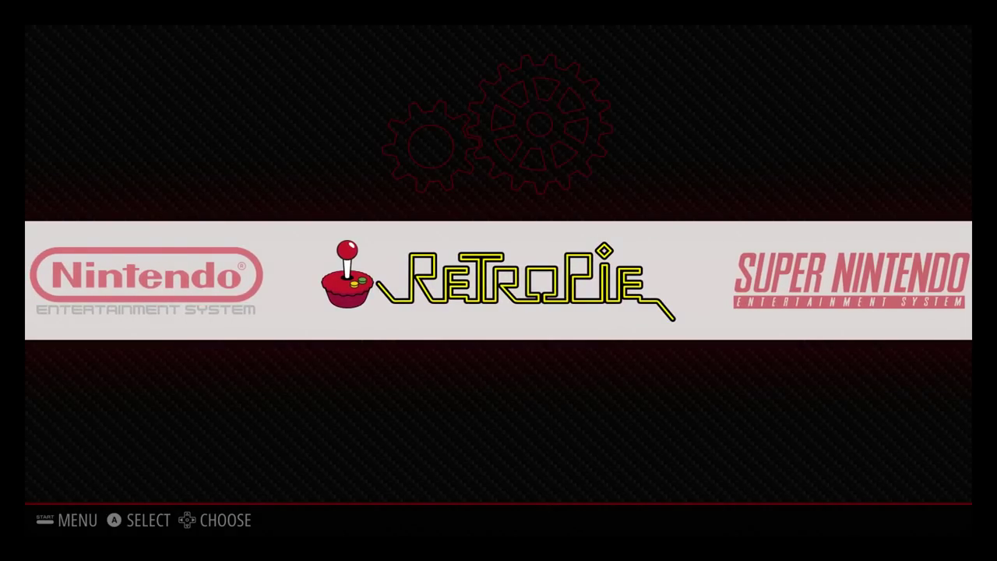
{"action": "key", "text": "Return"}
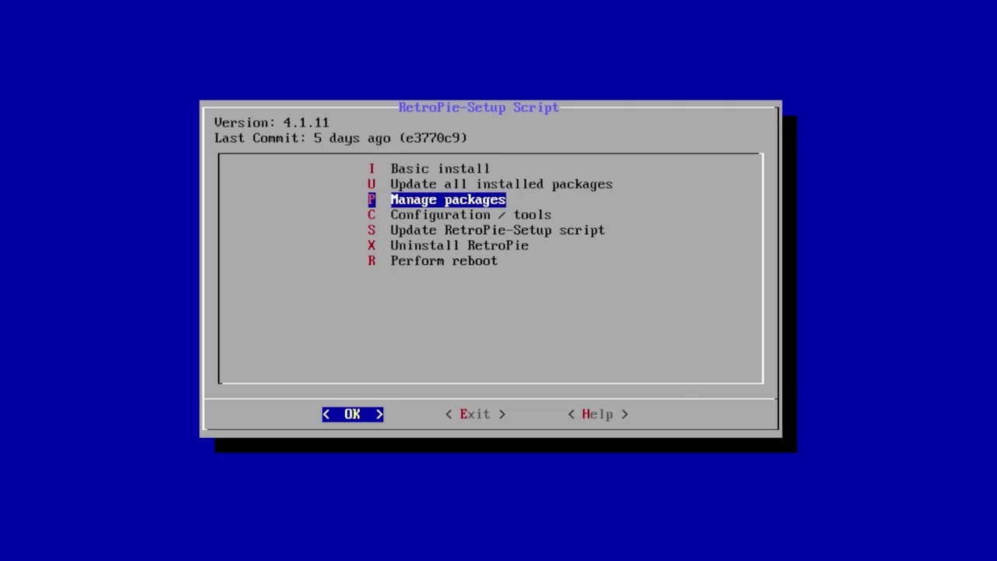
{"action": "key", "text": "Return"}
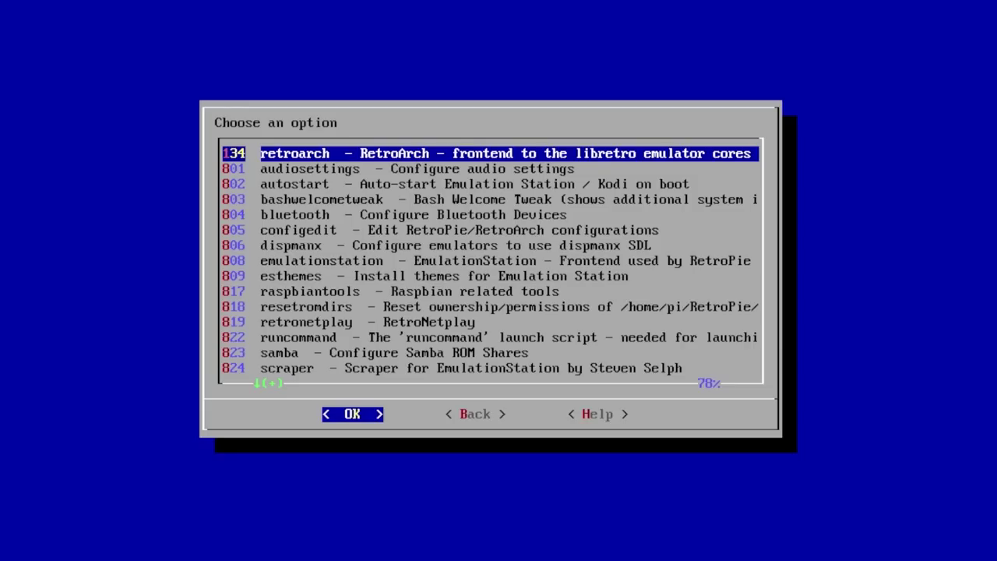
Open the configuration of runcommand, the launch script listed as option 822.
{"action": "key", "text": "Down"}
{"action": "key", "text": "Down"}
{"action": "key", "text": "Down"}
{"action": "key", "text": "Down"}
{"action": "key", "text": "Down"}
{"action": "key", "text": "Down"}
{"action": "key", "text": "Down"}
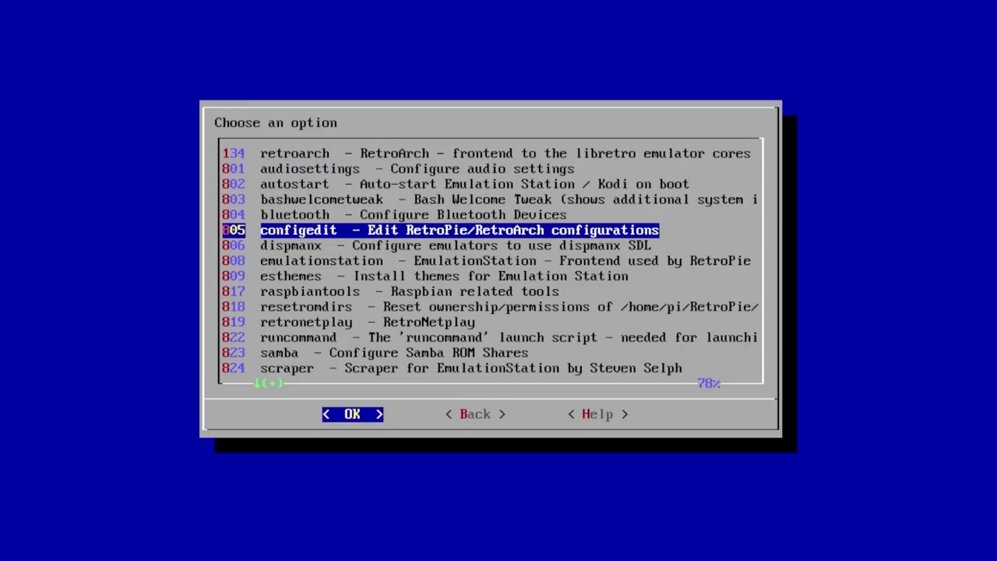
{"action": "key", "text": "Down"}
{"action": "key", "text": "Down"}
{"action": "key", "text": "Down"}
{"action": "key", "text": "Down"}
{"action": "key", "text": "Down"}
{"action": "key", "text": "Return"}
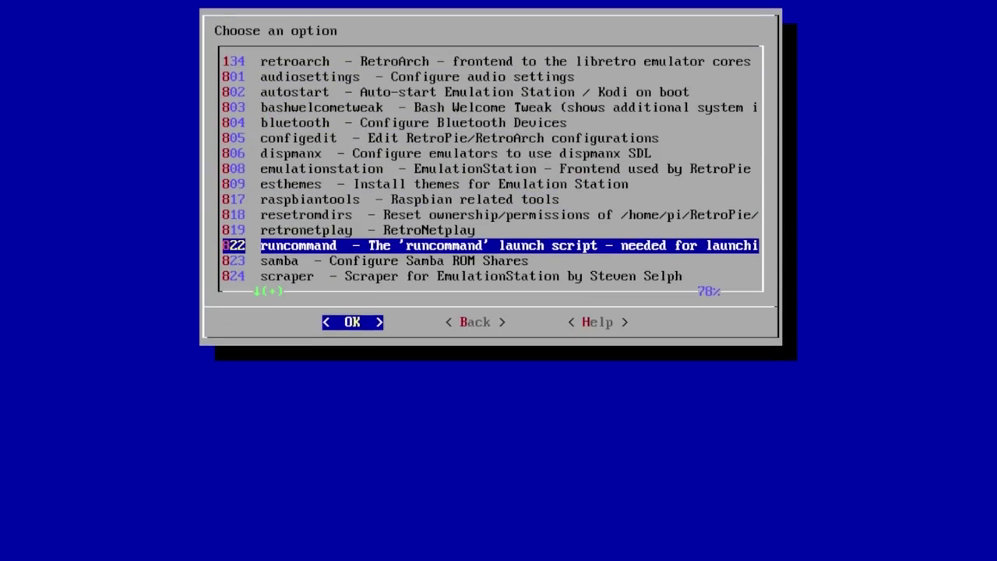
Set Launch menu art to Disabled in the runcommand options and exit the RetroPie-Setup script.
{"action": "key", "text": "Down"}
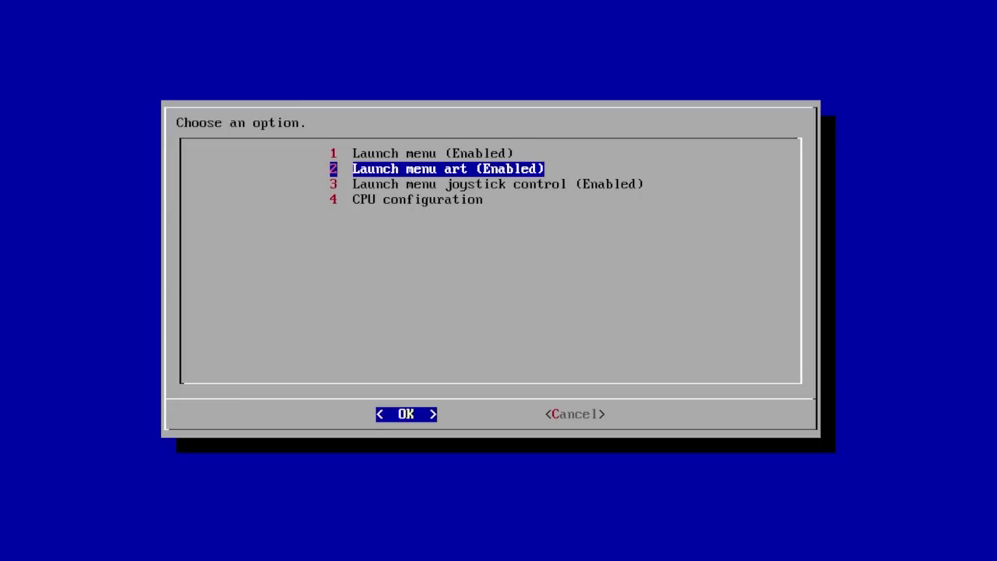
{"action": "key", "text": "Return"}
{"action": "key", "text": "Down"}
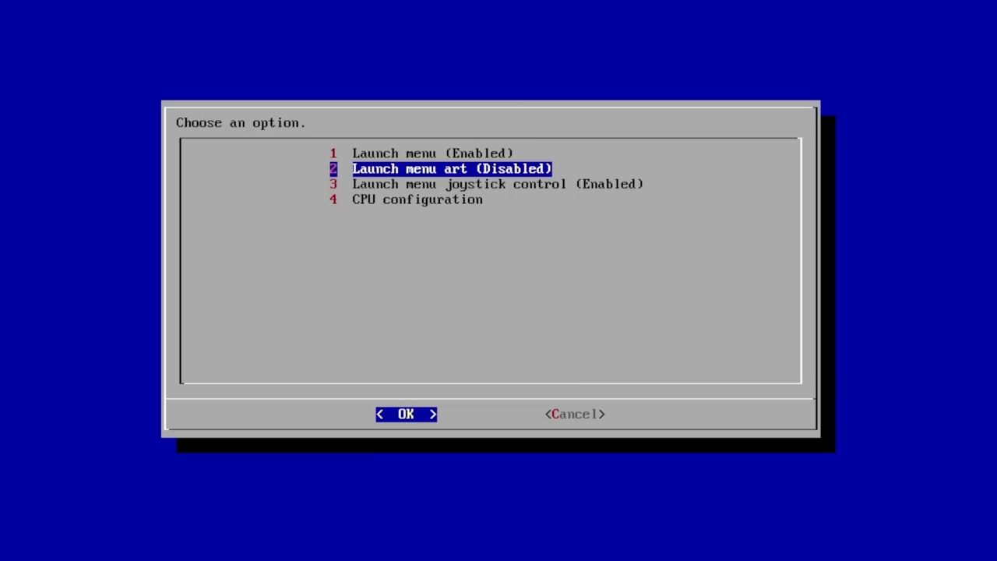
{"action": "key", "text": "Return"}
{"action": "key", "text": "Down"}
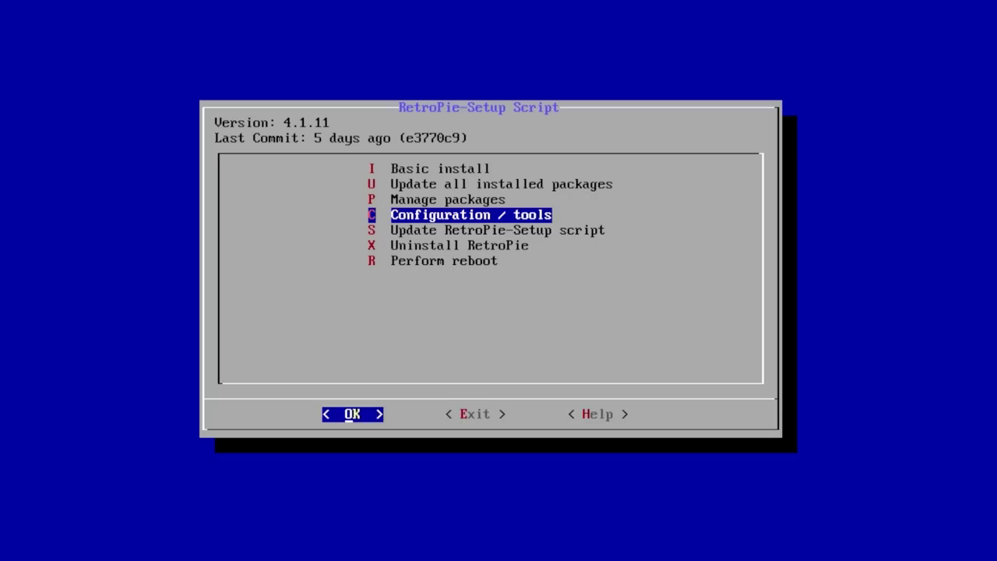
{"action": "key", "text": "Tab"}
{"action": "key", "text": "Return"}
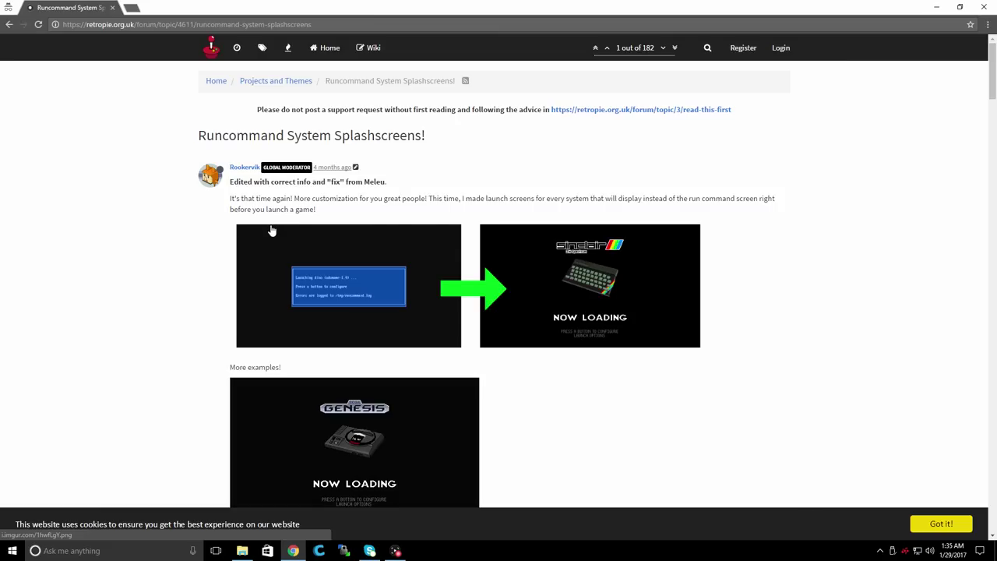
Download the Pixel Runcommand Splashscreens archive from the first post of the RetroPie forum topic in Chrome, and put the browser away.
{"action": "scroll", "coordinate": [205, 273], "scroll_direction": "down", "scroll_amount": 2}
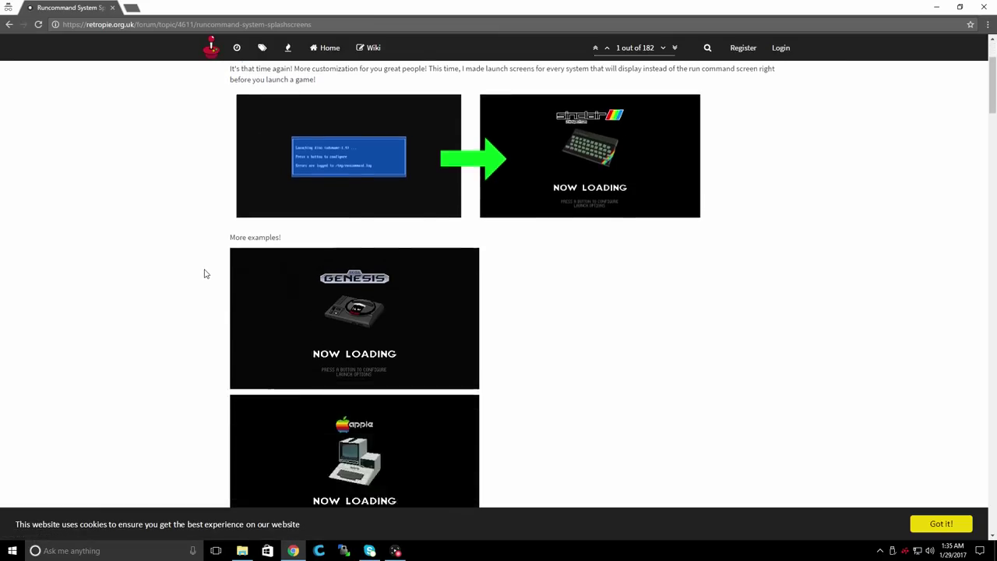
{"action": "scroll", "coordinate": [205, 274], "scroll_direction": "down", "scroll_amount": 15}
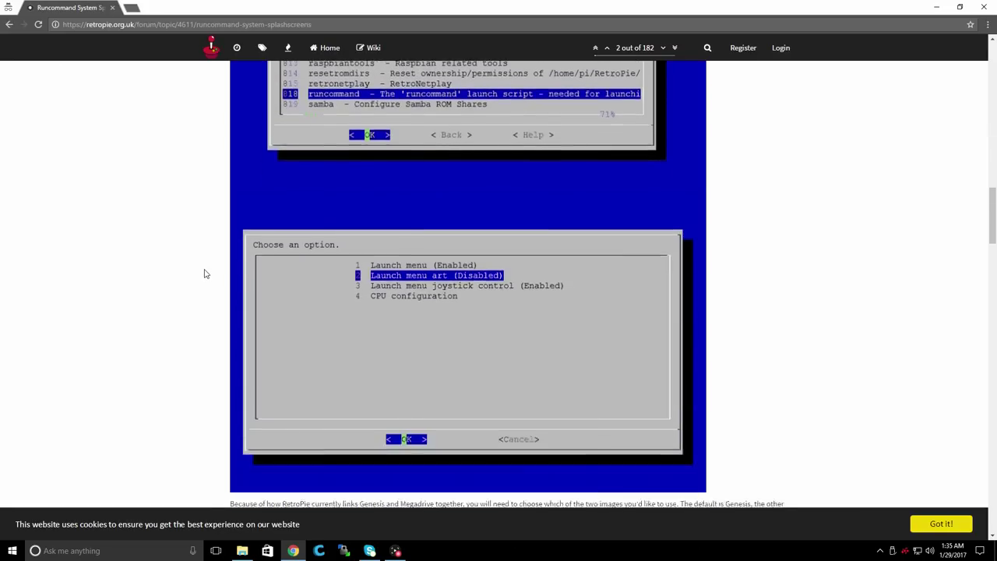
{"action": "scroll", "coordinate": [205, 273], "scroll_direction": "down", "scroll_amount": 3}
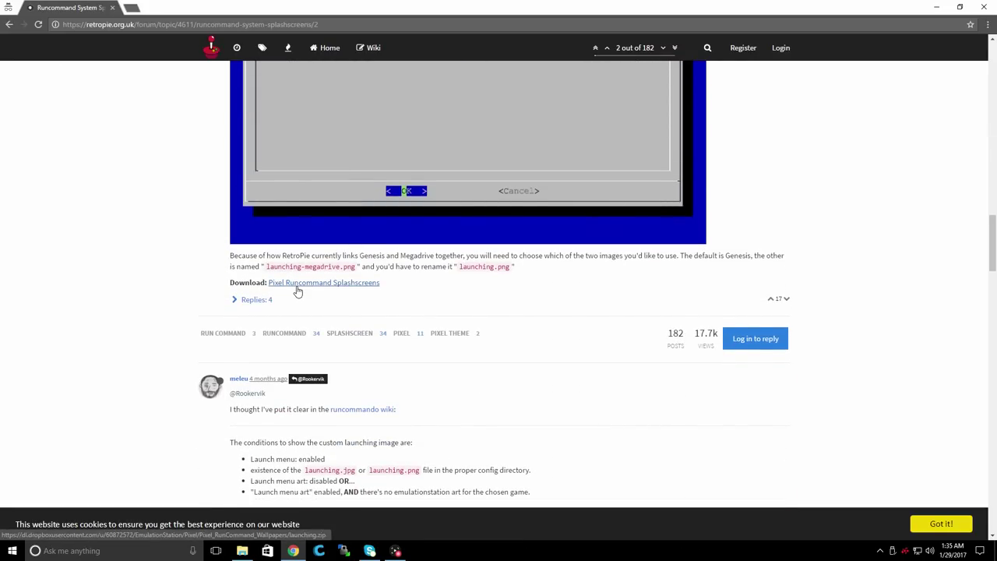
{"action": "left_click", "coordinate": [334, 286]}
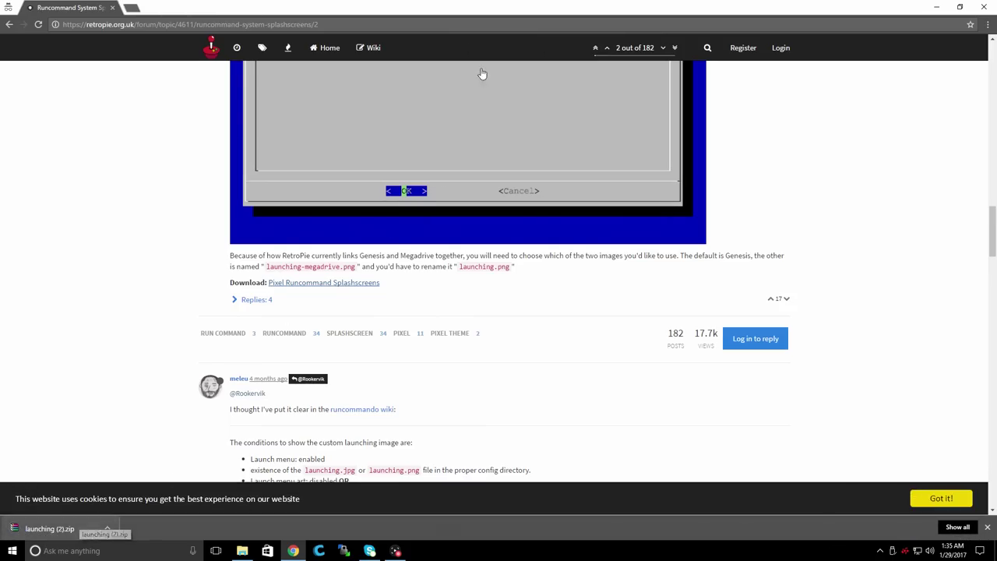
{"action": "left_click", "coordinate": [928, 10]}
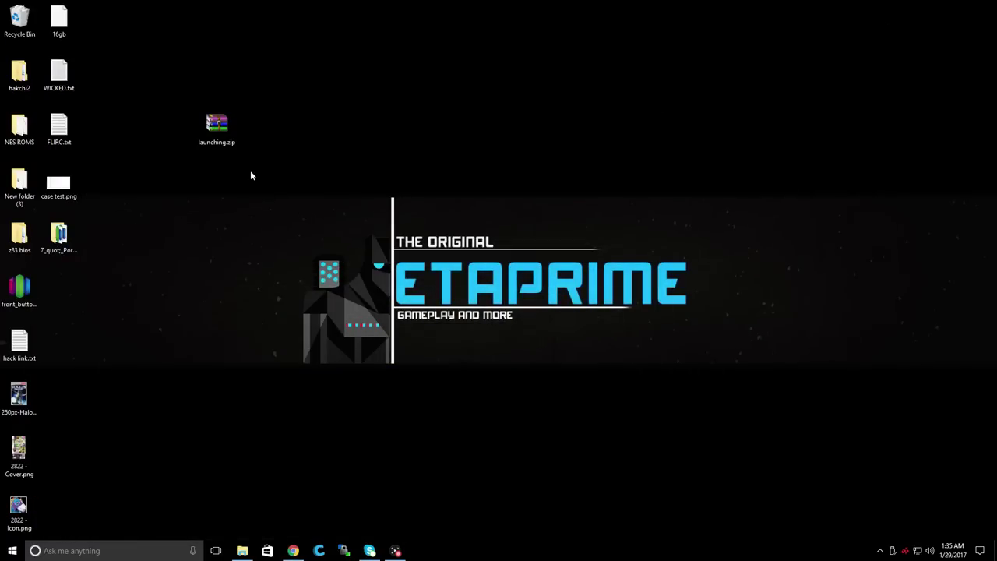
Extract launching.zip on the desktop into its own launching folder and open that folder maximized.
{"action": "right_click", "coordinate": [210, 133]}
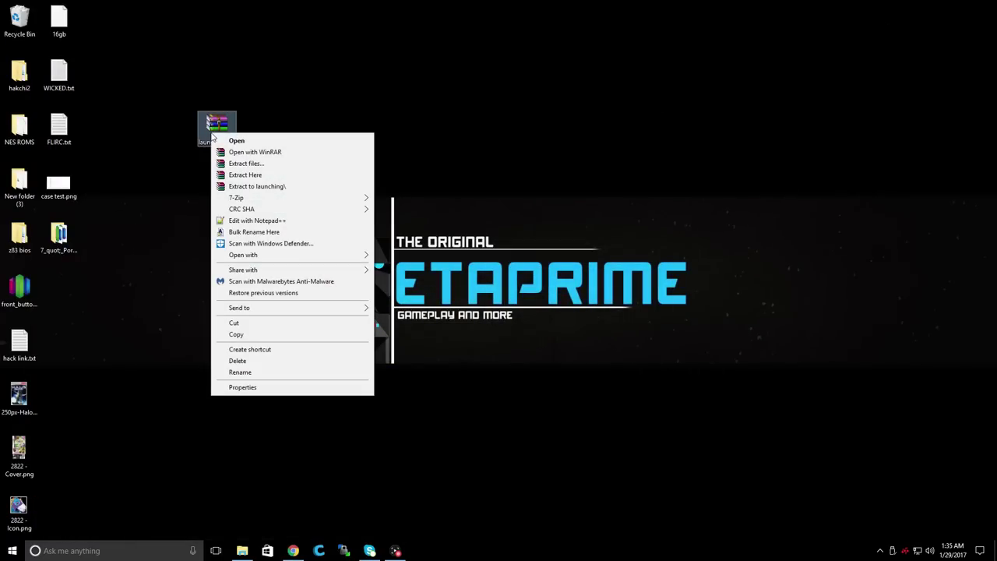
{"action": "left_click", "coordinate": [265, 187]}
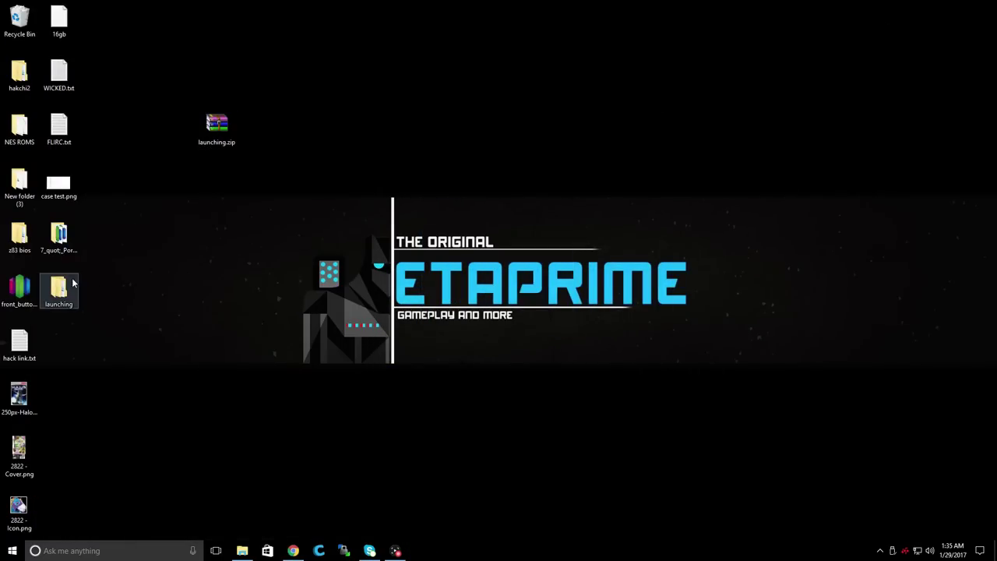
{"action": "double_click", "coordinate": [59, 289]}
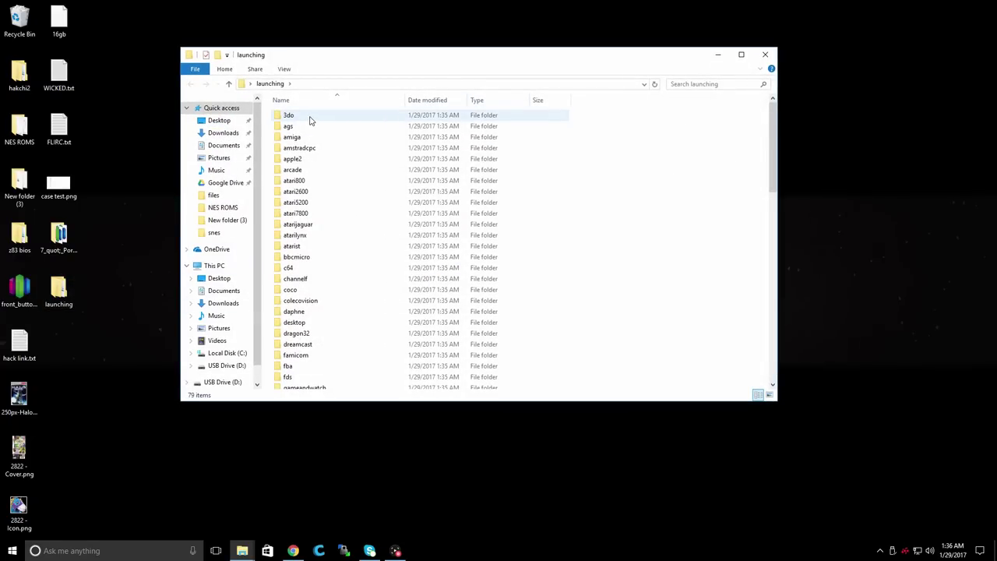
{"action": "double_click", "coordinate": [628, 60]}
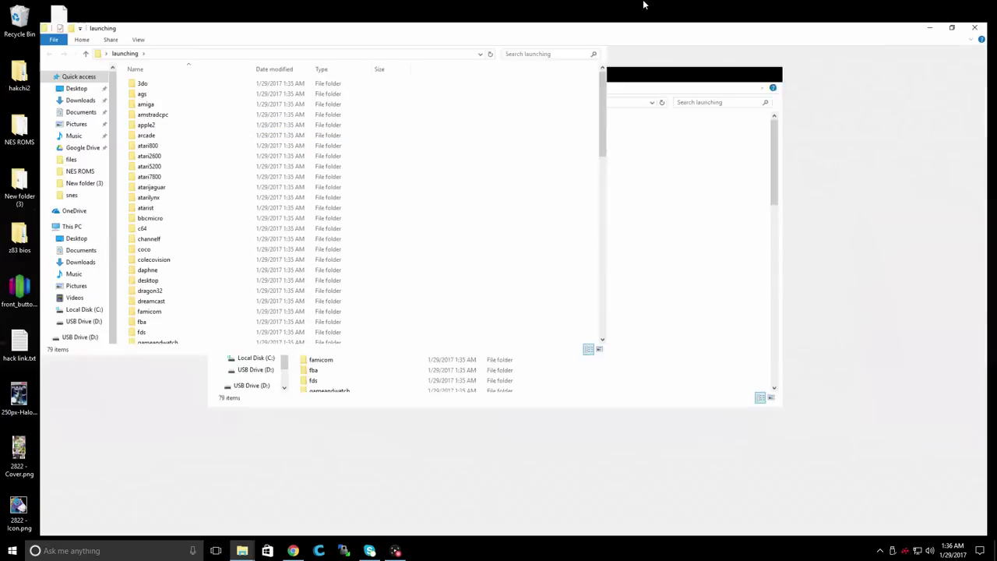
View the launching.png splashscreen in the 3do folder enlarged, then return to the launching folder and minimize it.
{"action": "double_click", "coordinate": [108, 66]}
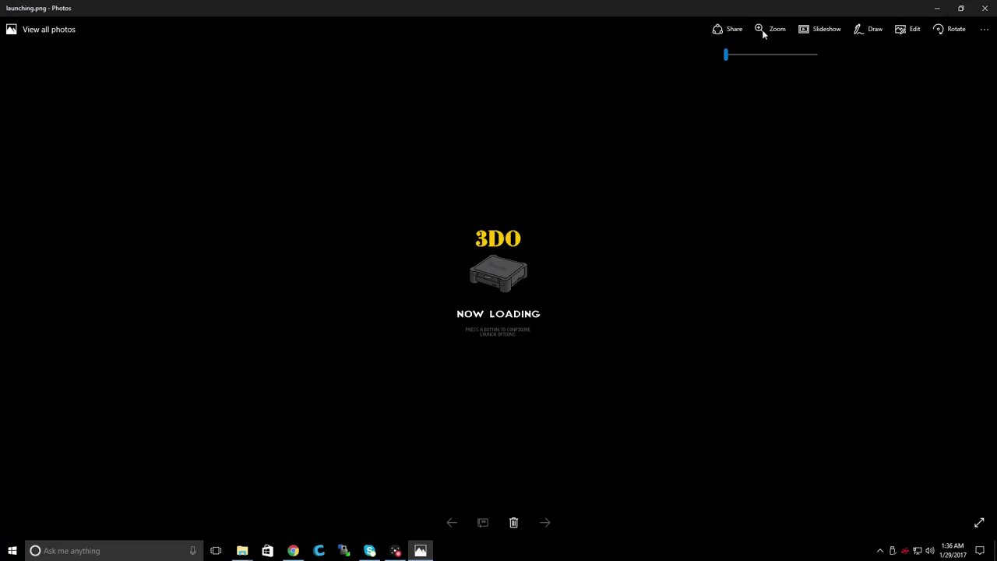
{"action": "scroll", "coordinate": [764, 31], "scroll_direction": "up", "scroll_amount": 1}
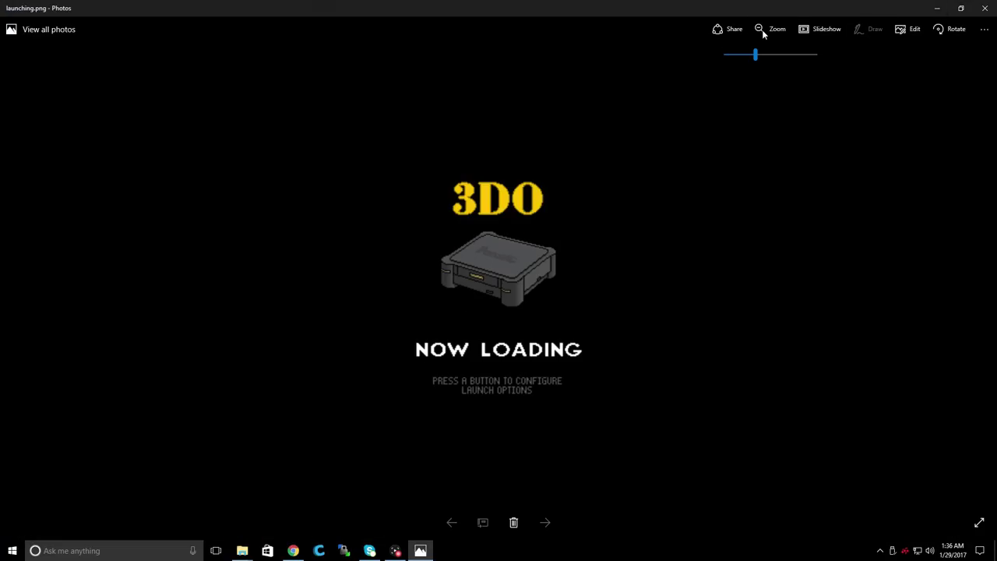
{"action": "left_click", "coordinate": [985, 8]}
{"action": "left_click", "coordinate": [8, 33]}
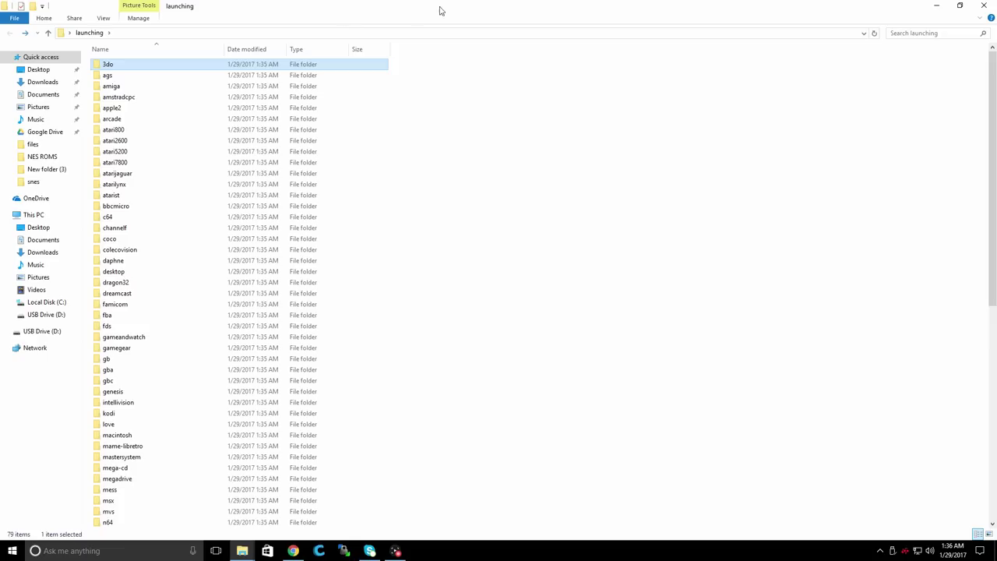
{"action": "left_click", "coordinate": [936, 6]}
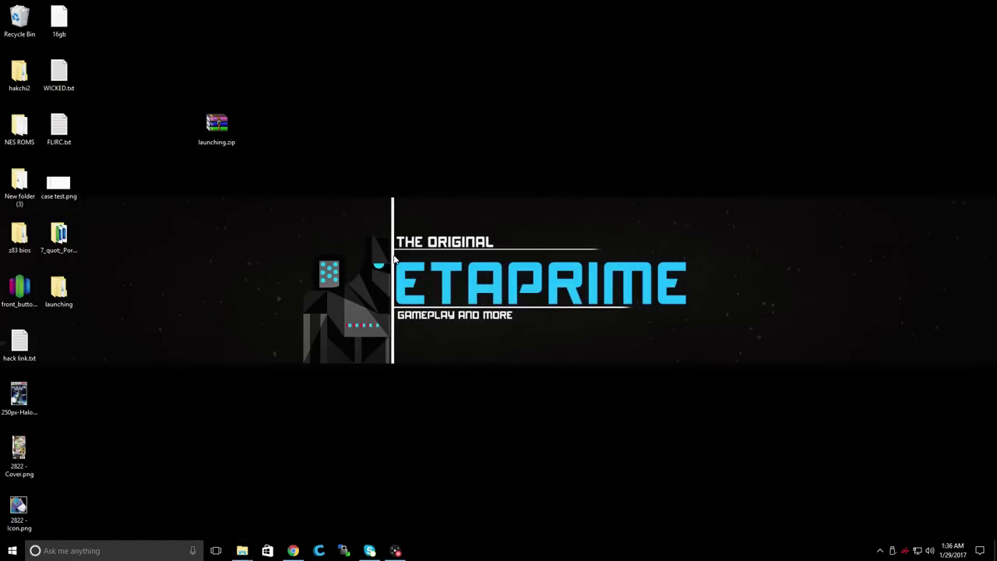
Open the network share \\RETROPIE in the Network File Explorer window.
{"action": "mouse_move", "coordinate": [243, 550]}
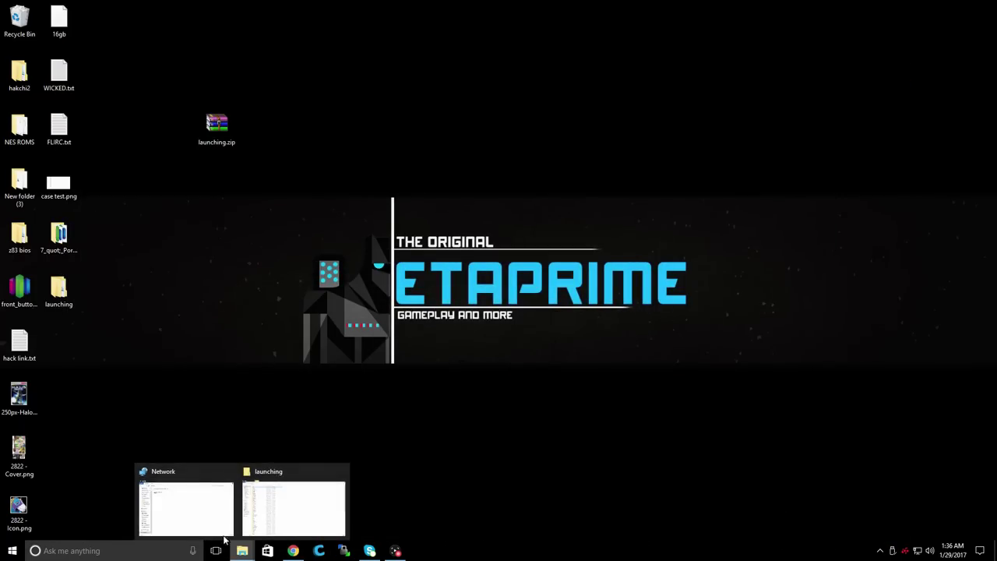
{"action": "left_click", "coordinate": [200, 510]}
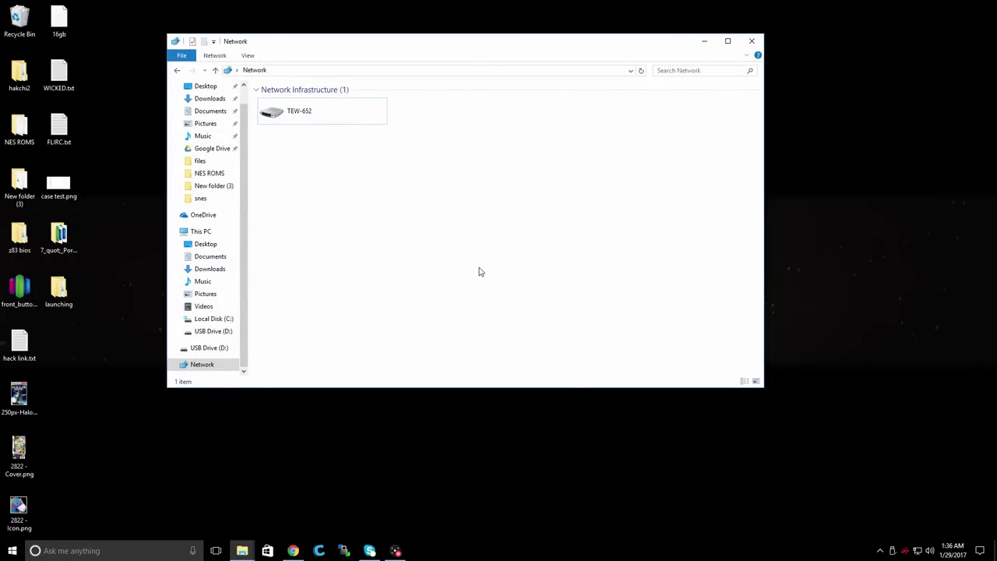
{"action": "left_click", "coordinate": [312, 71]}
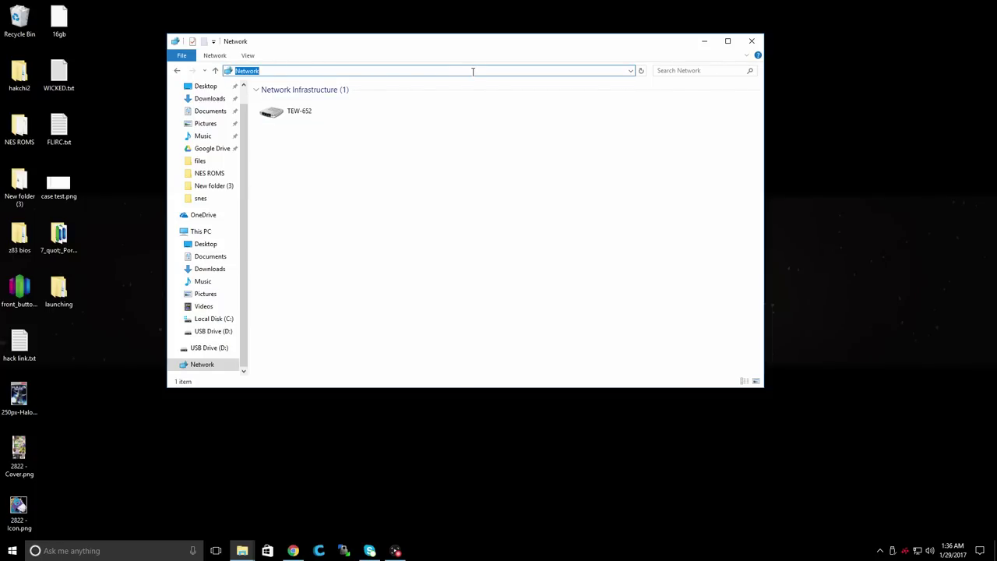
{"action": "type", "text": "\\\\RET"}
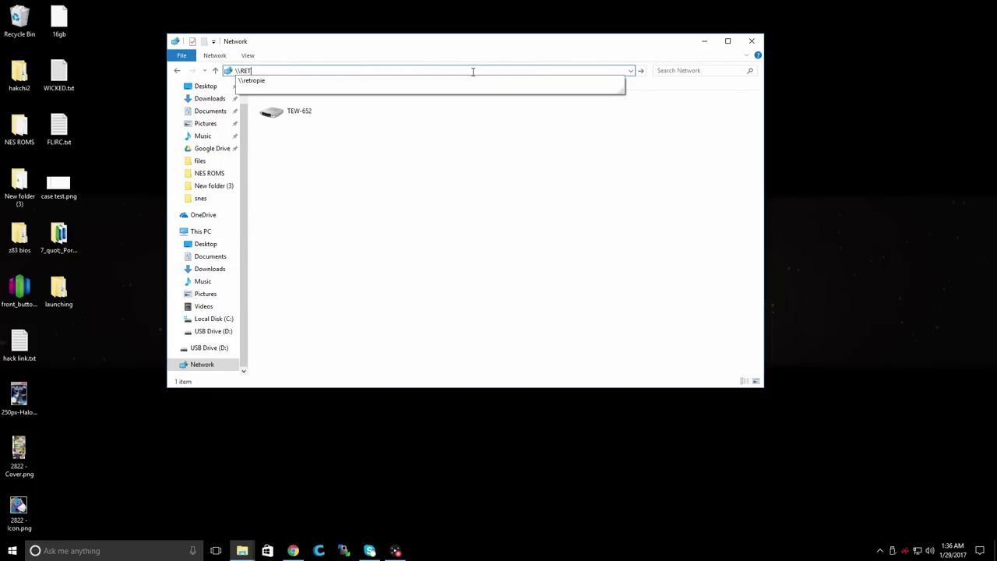
{"action": "type", "text": "ROPIE"}
{"action": "key", "text": "Return"}
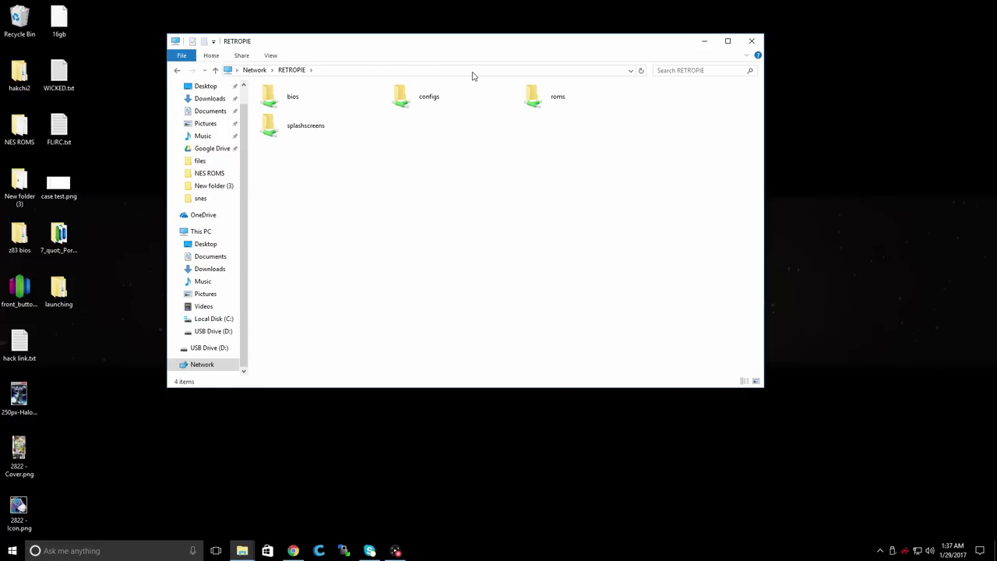
{"action": "left_click", "coordinate": [329, 72]}
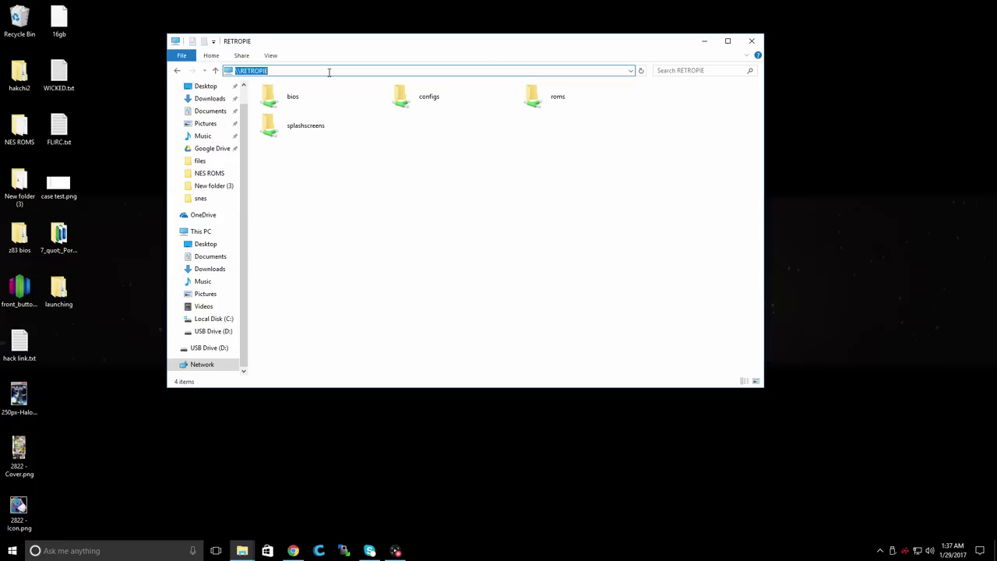
{"action": "left_click", "coordinate": [378, 163]}
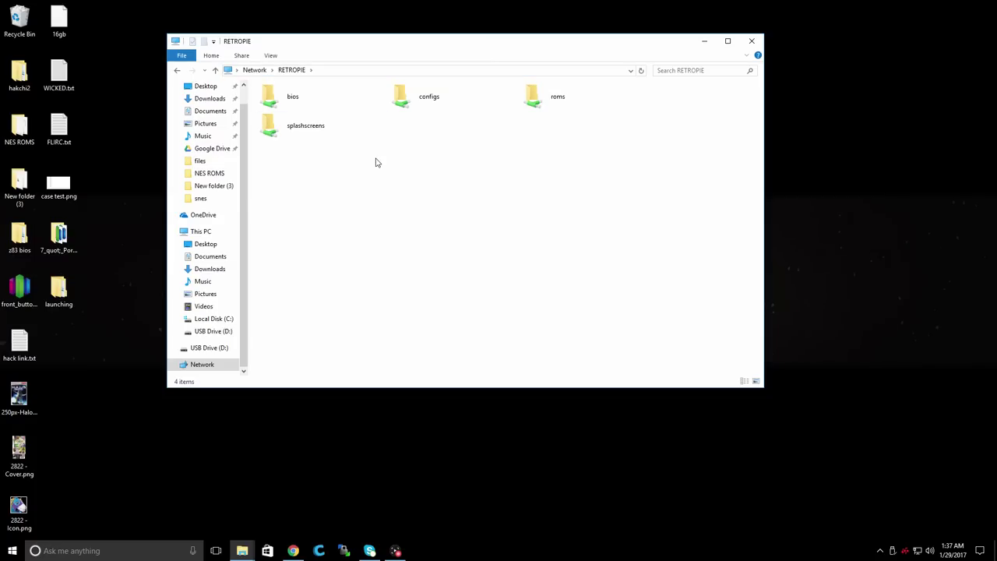
Open the share's configs folder and arrange it side by side with the extracted launching folder.
{"action": "double_click", "coordinate": [415, 107]}
{"action": "left_click_drag", "start_coordinate": [405, 49], "coordinate": [996, 46]}
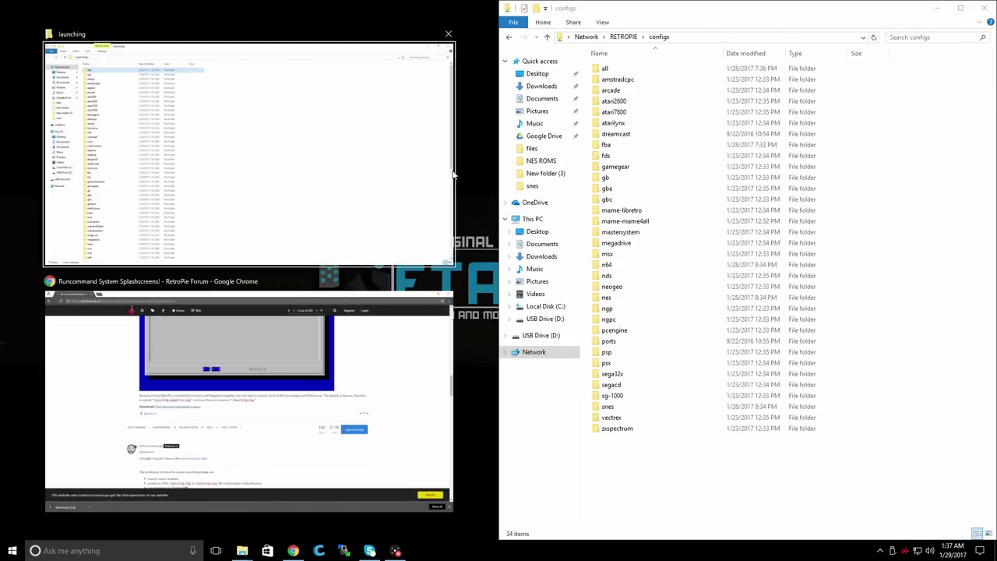
{"action": "left_click", "coordinate": [415, 176]}
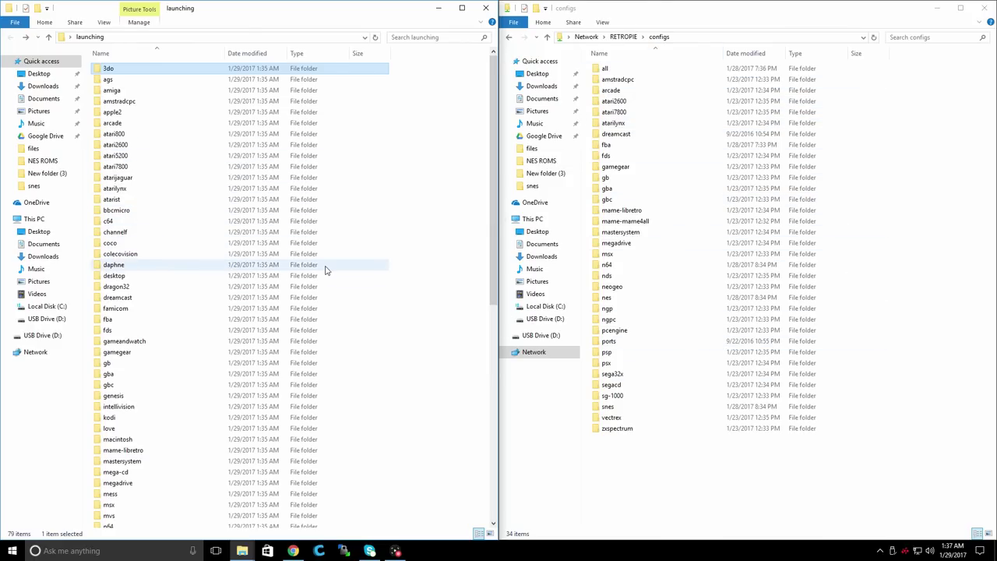
Copy launching.png from the extracted snes folder into the snes folder on the configs share, and return both windows to their parent folders.
{"action": "scroll", "coordinate": [326, 269], "scroll_direction": "down", "scroll_amount": 12}
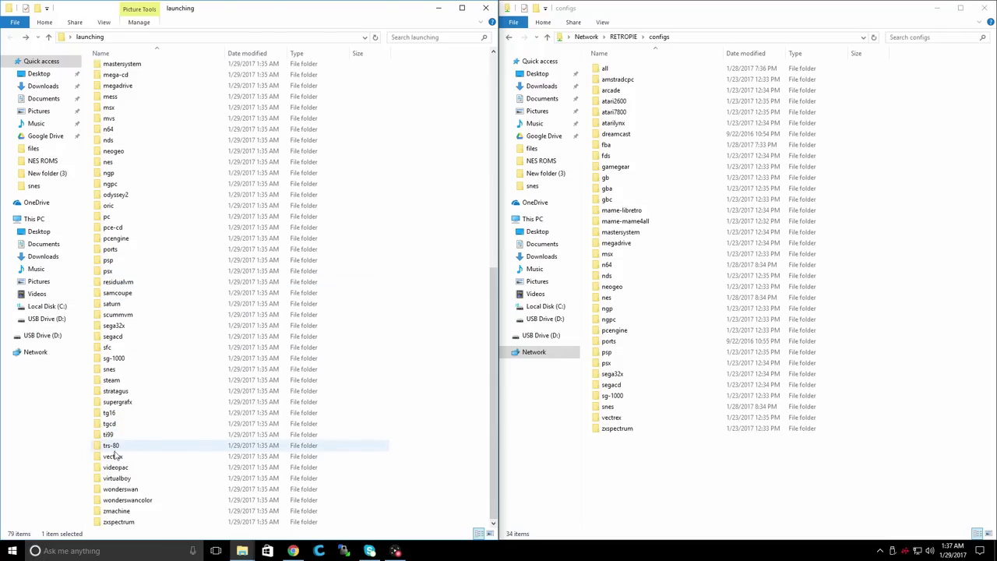
{"action": "double_click", "coordinate": [117, 369]}
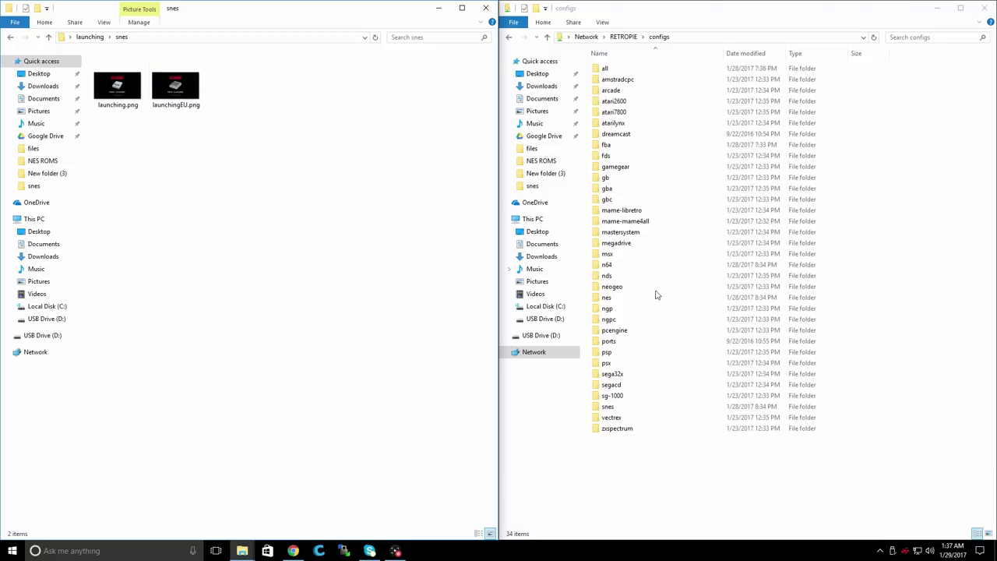
{"action": "left_click", "coordinate": [610, 409]}
{"action": "double_click", "coordinate": [611, 411]}
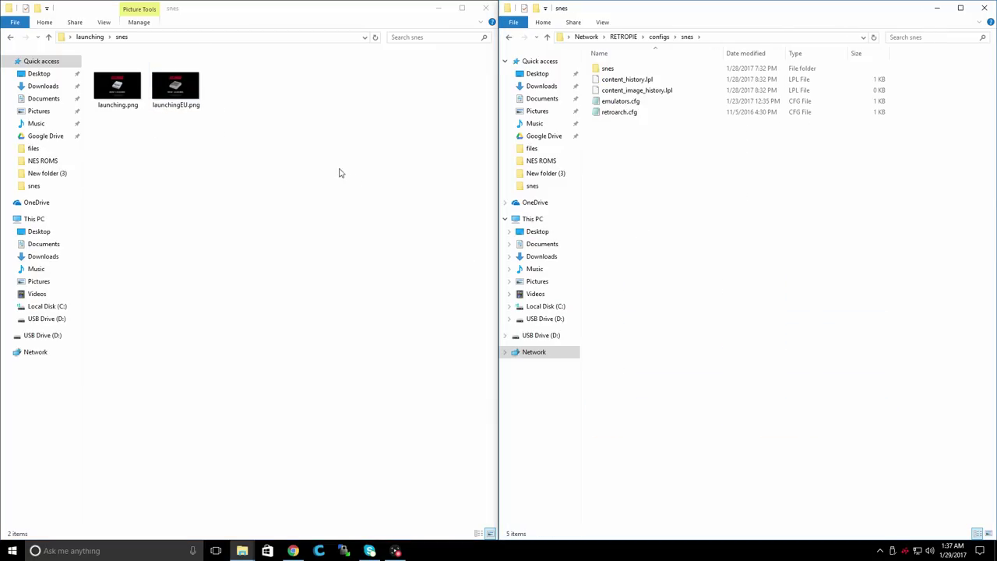
{"action": "left_click_drag", "start_coordinate": [112, 99], "coordinate": [656, 210]}
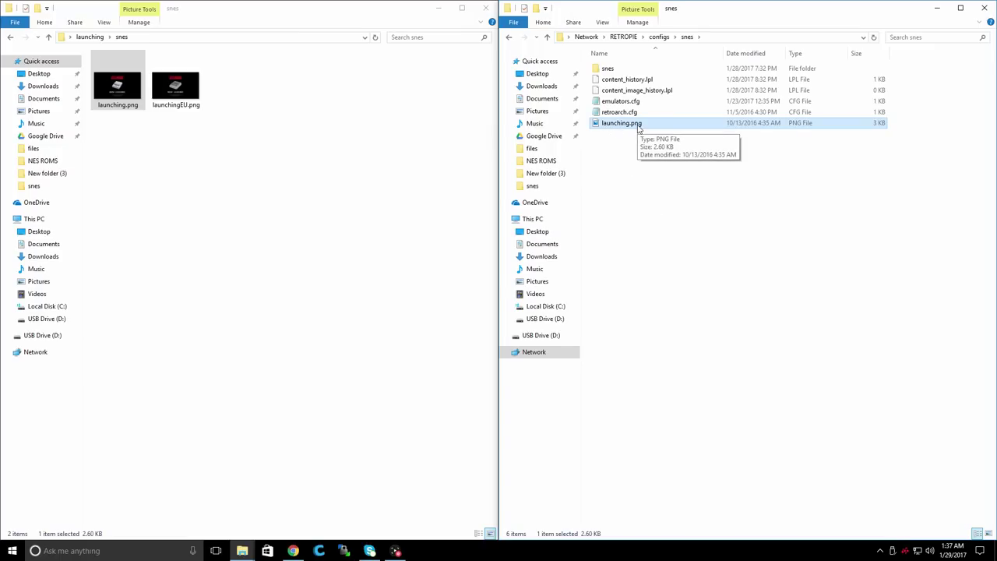
{"action": "left_click", "coordinate": [10, 38]}
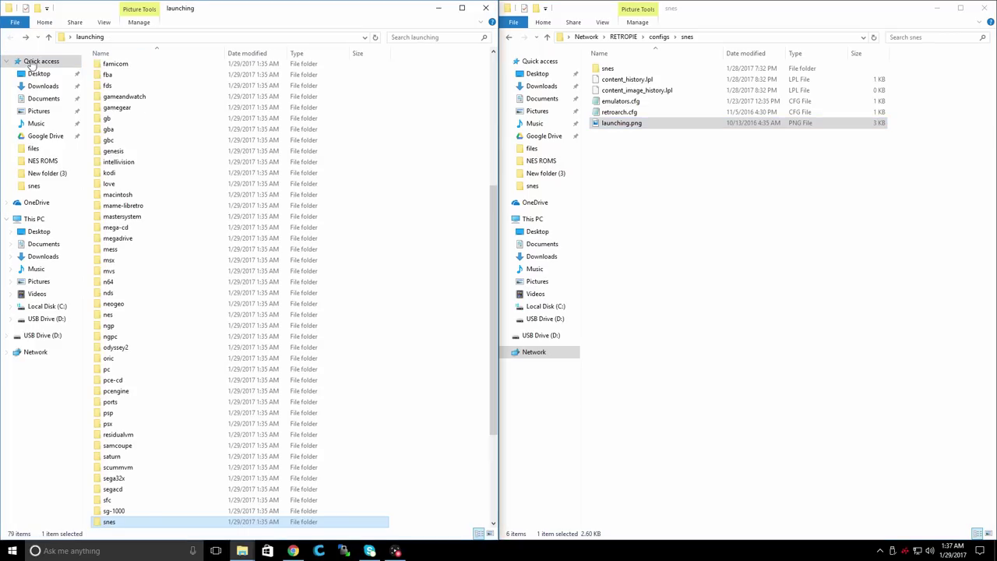
{"action": "left_click", "coordinate": [508, 37]}
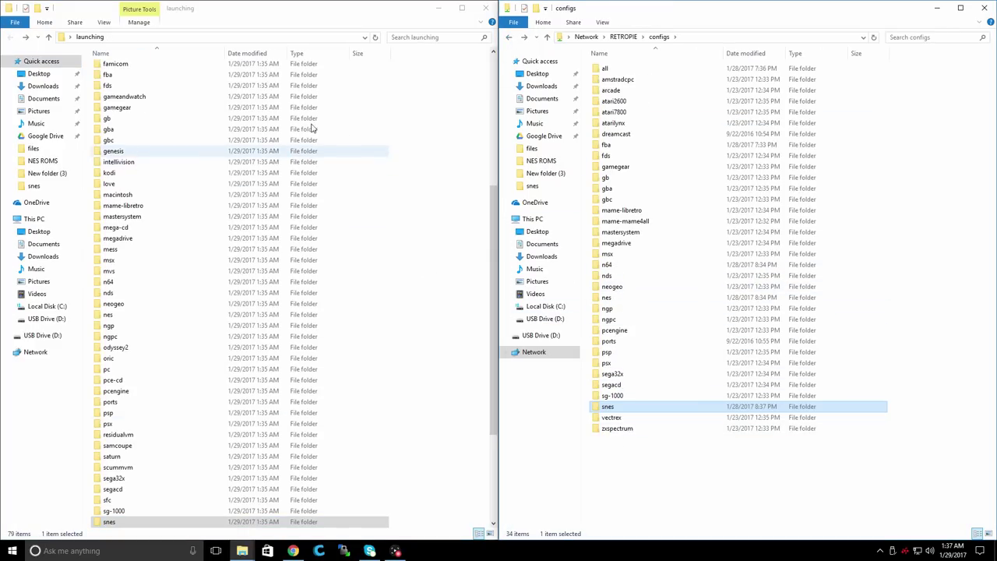
{"action": "left_click", "coordinate": [397, 72]}
{"action": "left_click_drag", "start_coordinate": [397, 72], "coordinate": [91, 448]}
{"action": "left_click", "coordinate": [413, 282]}
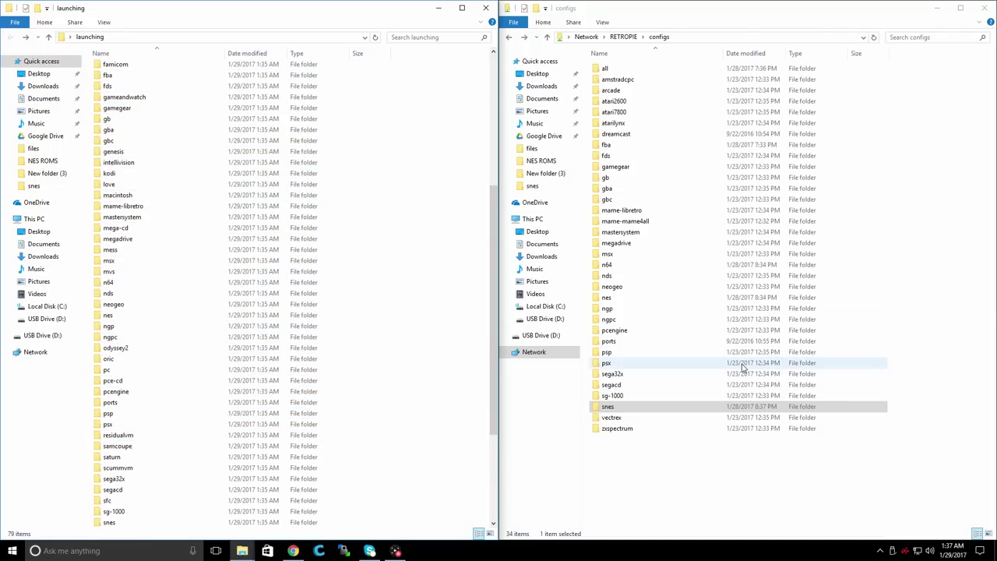
Copy the n64 launching.png into the n64 folder on the configs share, and return both windows to their parent folders.
{"action": "double_click", "coordinate": [607, 266]}
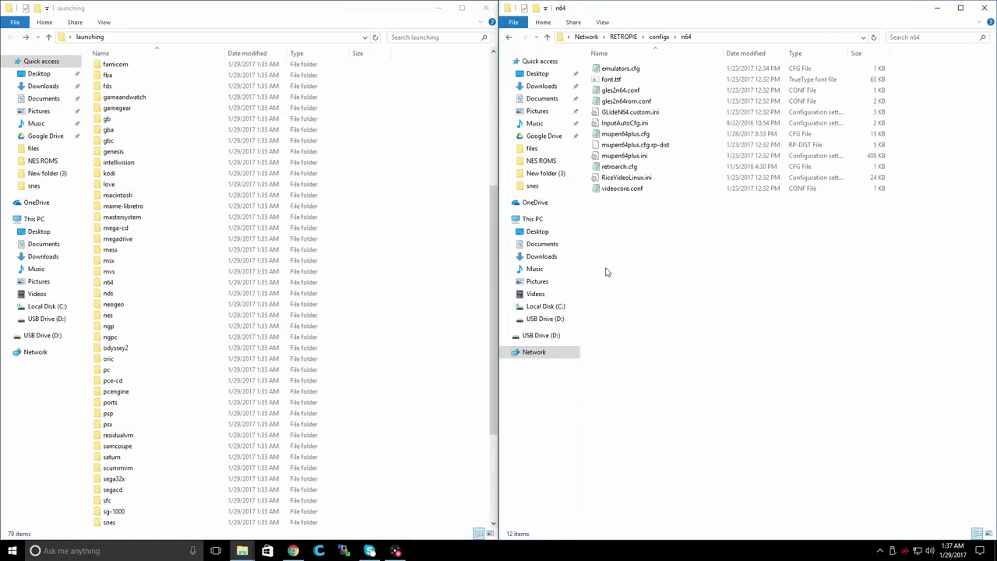
{"action": "double_click", "coordinate": [120, 282]}
{"action": "key", "text": "alt+Up"}
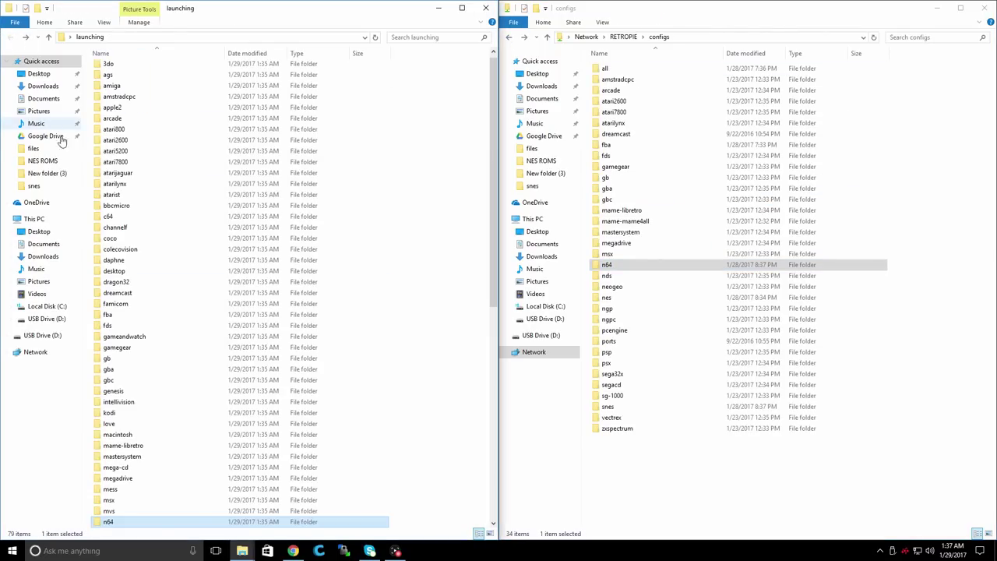
{"action": "key", "text": "Return"}
{"action": "key", "text": "alt+Left"}
Copy the nds launching.png into the nds folder on the configs share, and return both windows to their parent folders.
{"action": "left_click", "coordinate": [116, 445]}
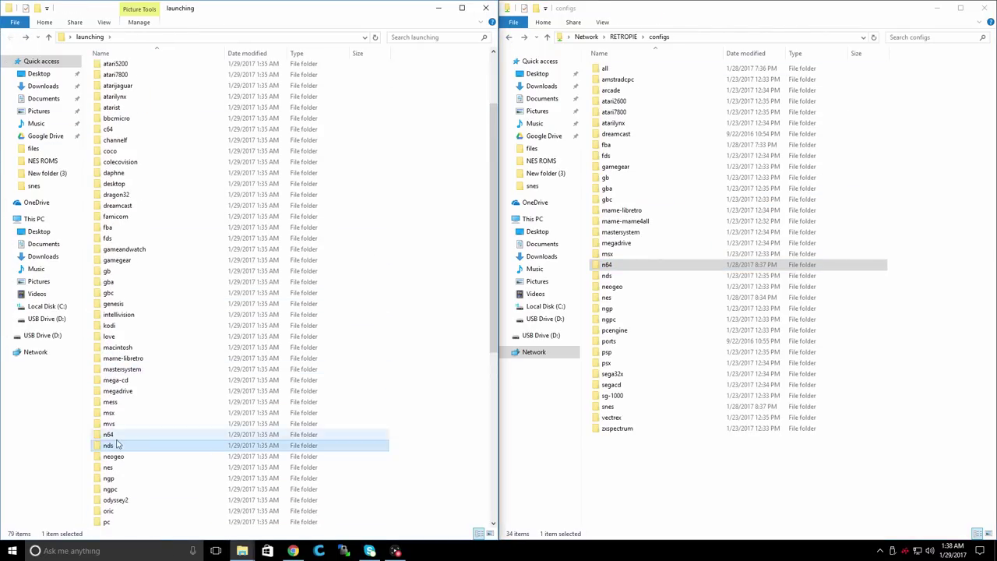
{"action": "double_click", "coordinate": [117, 356]}
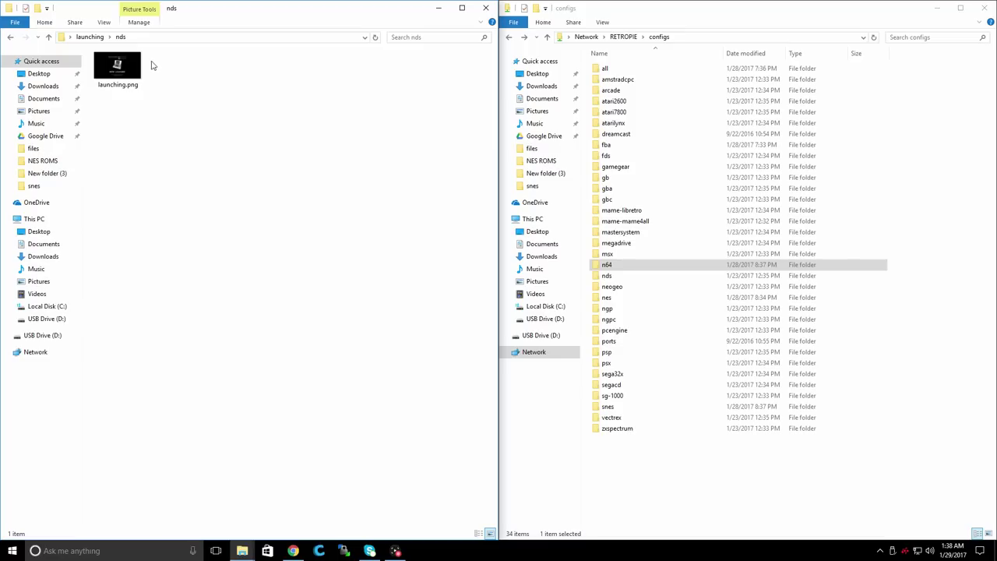
{"action": "left_click", "coordinate": [117, 68]}
{"action": "key", "text": "ctrl+c"}
{"action": "key", "text": "alt+Tab"}
{"action": "key", "text": "Down"}
{"action": "key", "text": "Return"}
{"action": "key", "text": "ctrl+v"}
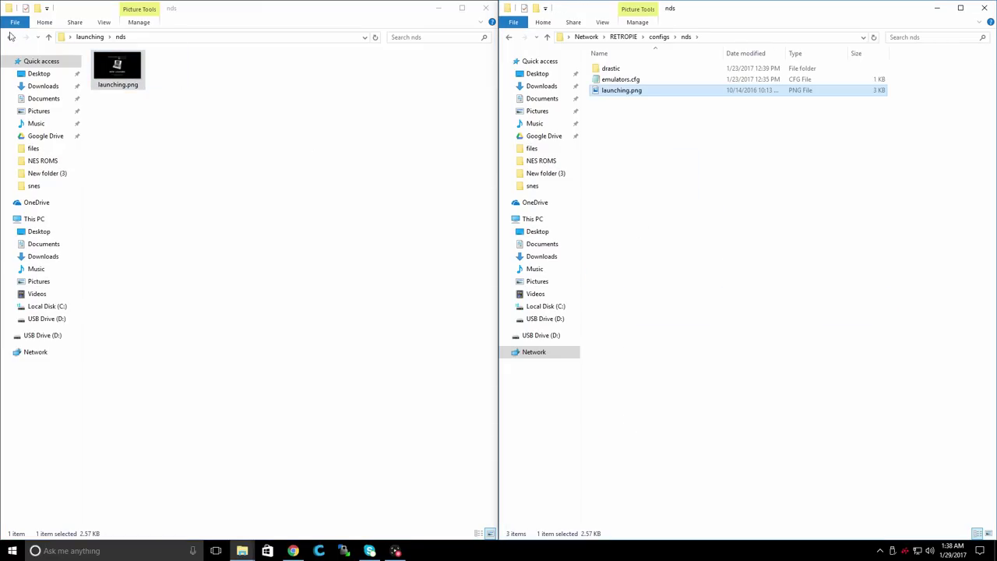
{"action": "left_click", "coordinate": [10, 37]}
{"action": "key", "text": "alt+Tab"}
{"action": "key", "text": "alt+Left"}
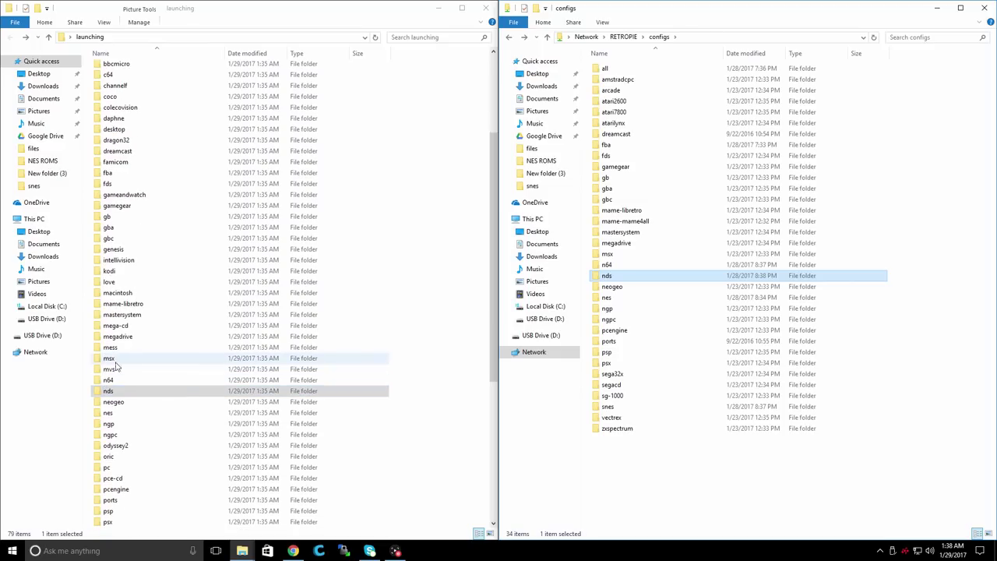
Copy the nes splashscreen image into the nes folder on the configs share, and return both windows to their parent folders.
{"action": "double_click", "coordinate": [108, 412]}
{"action": "left_click_drag", "start_coordinate": [117, 86], "coordinate": [615, 203]}
{"action": "left_click", "coordinate": [11, 37]}
{"action": "key", "text": "alt+Tab"}
{"action": "key", "text": "alt+Left"}
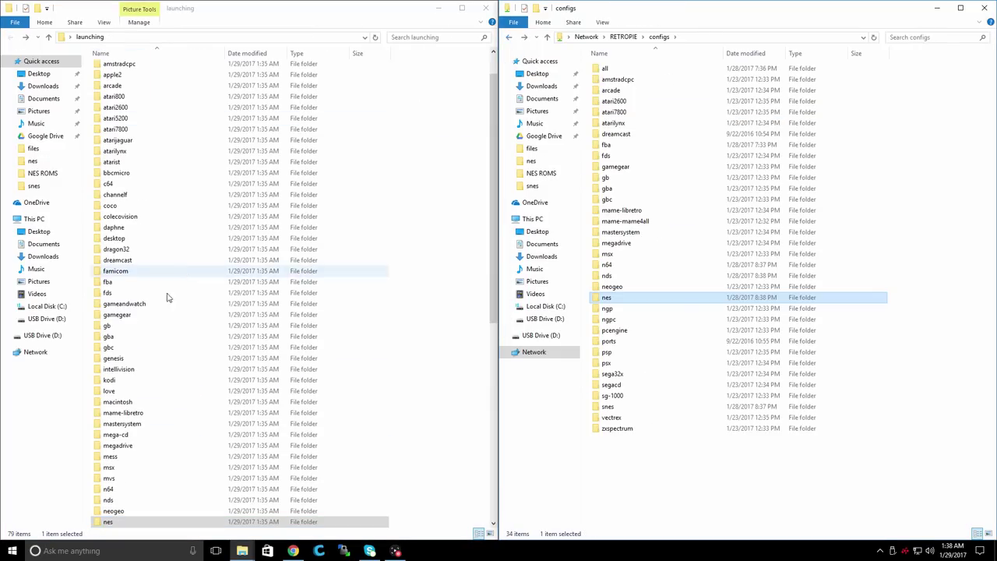
Open the neogeo folder among the extracted splashscreens and the matching neogeo folder on the configs share.
{"action": "scroll", "coordinate": [138, 434], "scroll_direction": "down", "scroll_amount": 3}
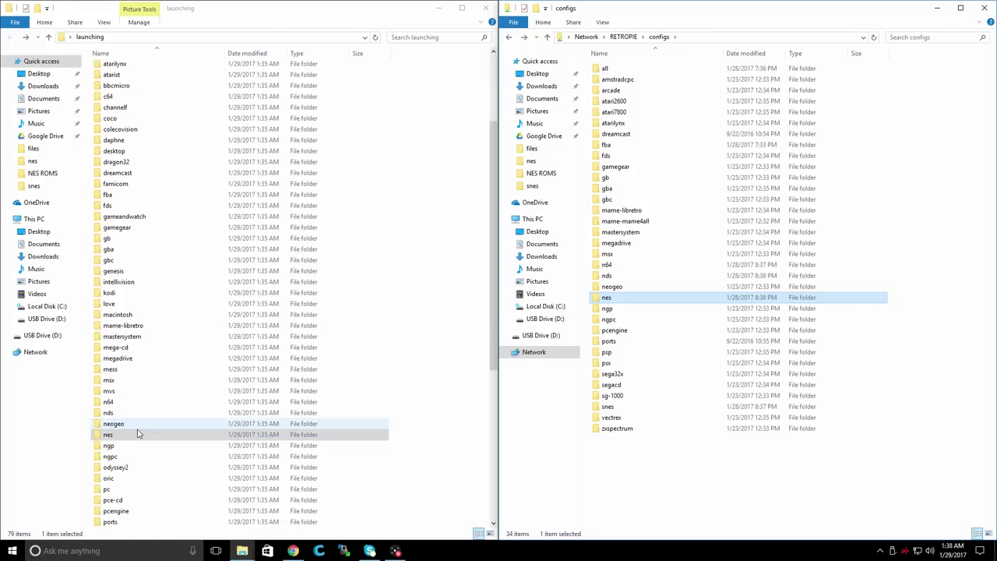
{"action": "double_click", "coordinate": [117, 425]}
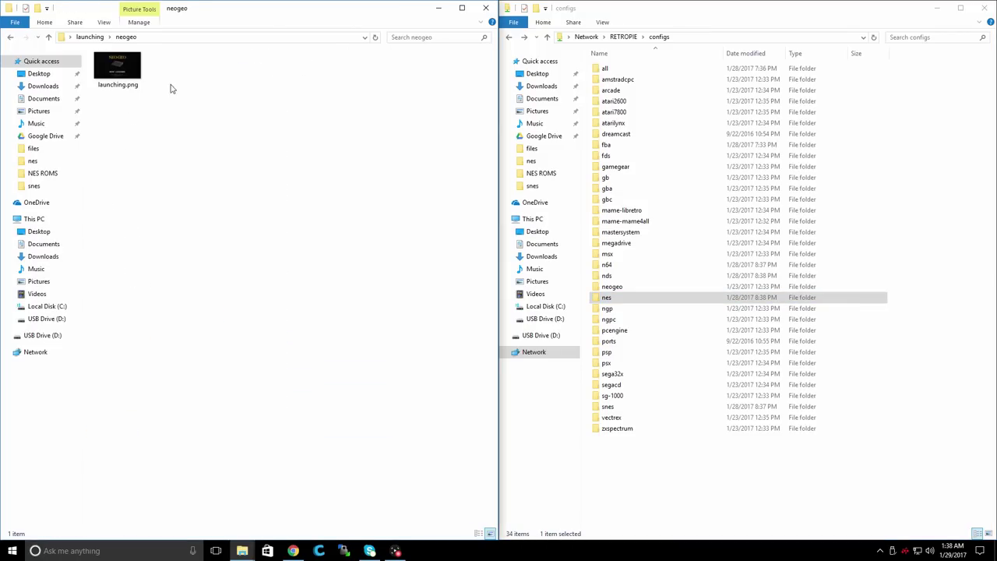
{"action": "double_click", "coordinate": [611, 287]}
{"action": "left_click", "coordinate": [486, 8]}
{"action": "key", "text": "alt+Left"}
{"action": "key", "text": "alt+Left"}
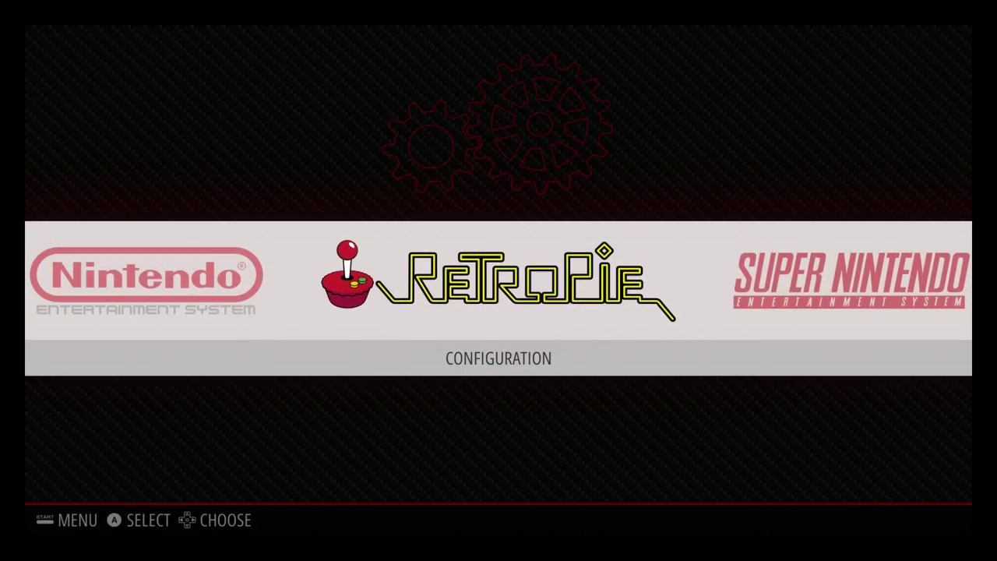
Switch to EmulationStation on the RetroPie and open the Quit options from its main menu.
{"action": "key", "text": "Return"}
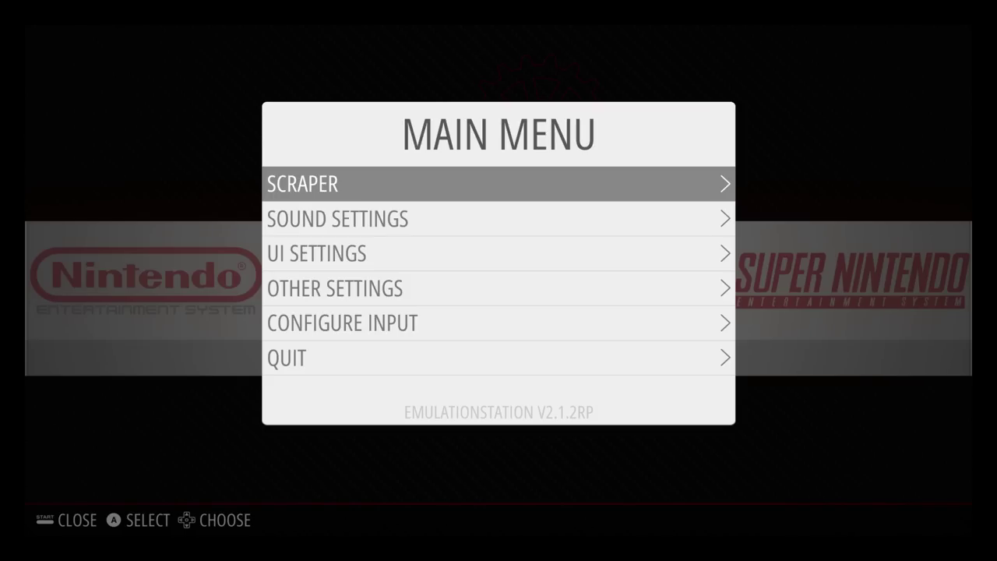
{"action": "key", "text": "Down"}
{"action": "key", "text": "Down"}
{"action": "key", "text": "Down"}
{"action": "key", "text": "Down"}
{"action": "key", "text": "Down"}
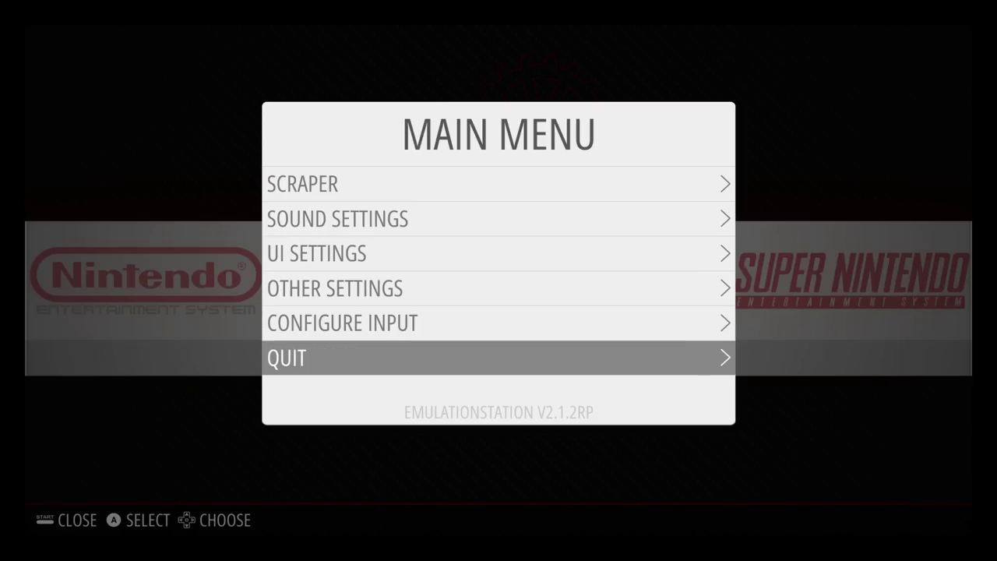
{"action": "key", "text": "Return"}
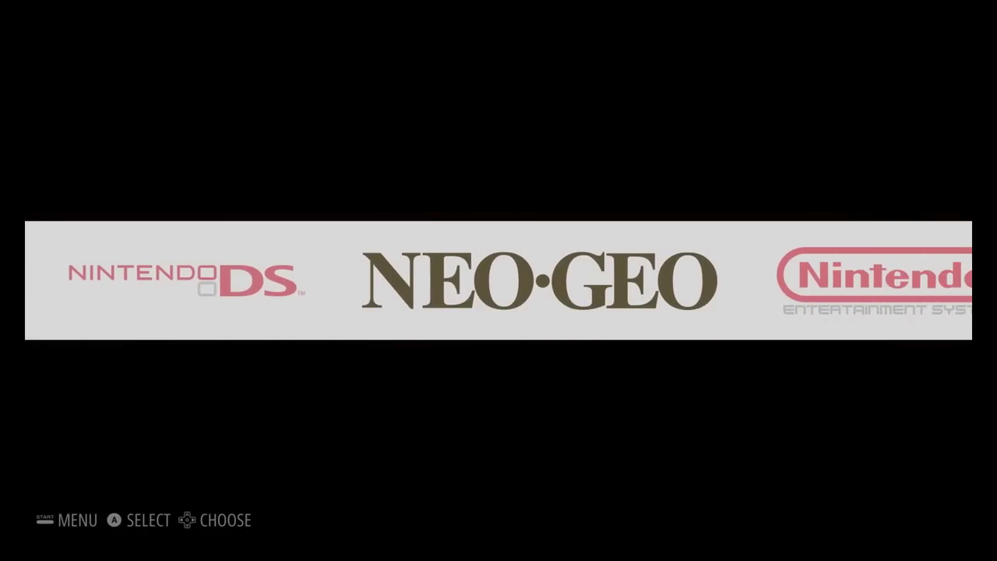
Launch the first game in the Nintendo DS list to check its custom splashscreen.
{"action": "key", "text": "Left"}
{"action": "key", "text": "Return"}
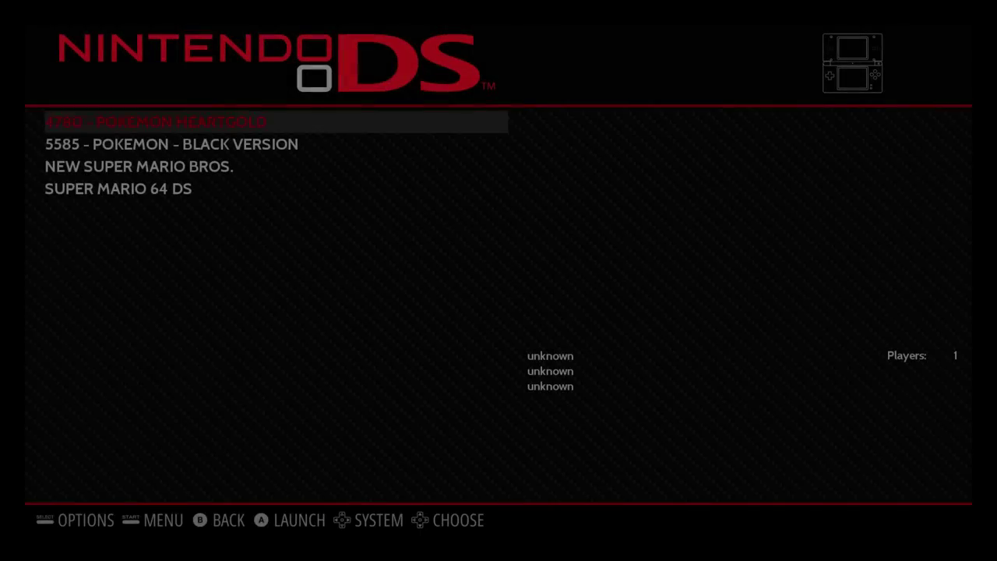
{"action": "key", "text": "Return"}
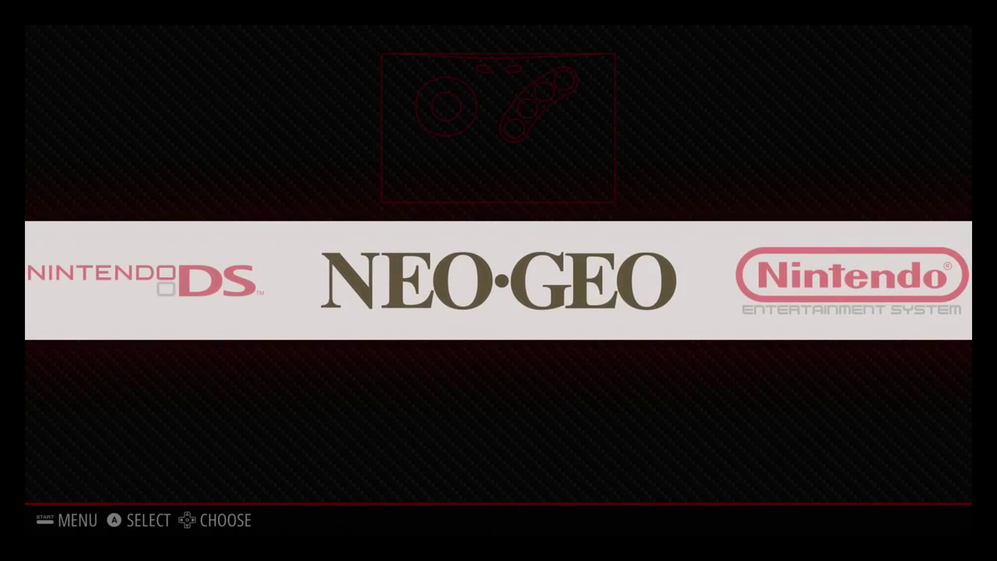
Launch Blazing Star on Neo Geo and the first Nintendo Entertainment System game to check their splashscreens.
{"action": "key", "text": "Return"}
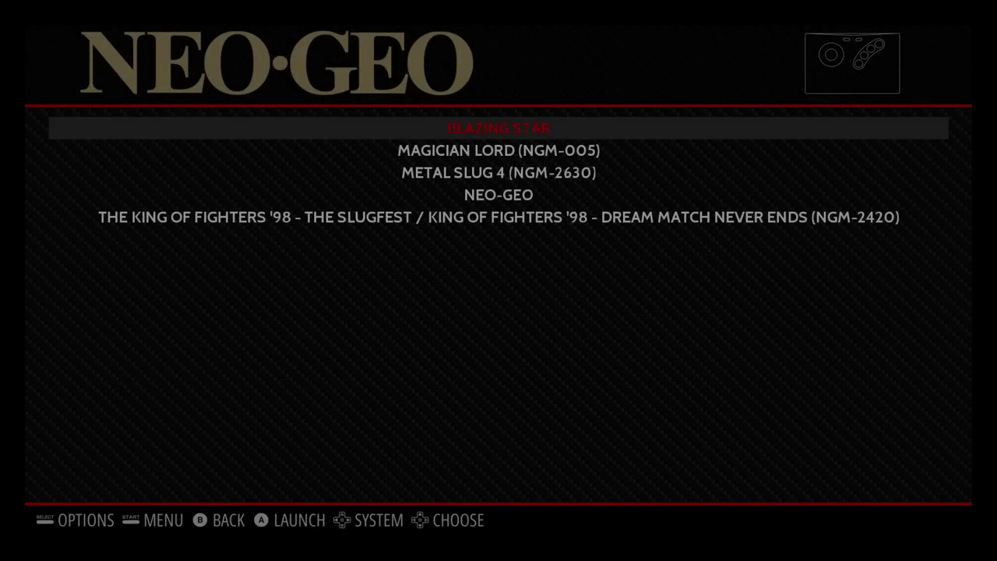
{"action": "key", "text": "Return"}
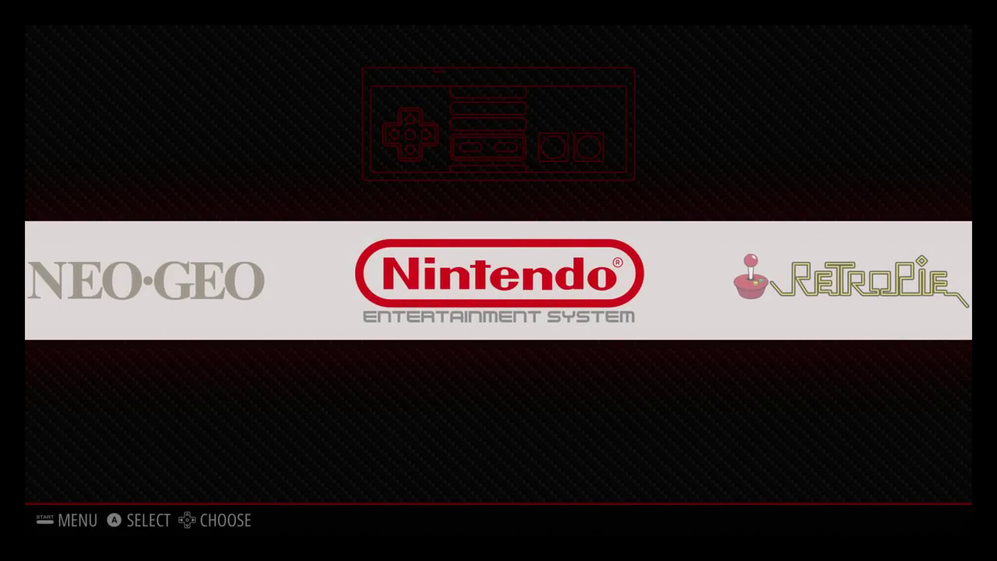
{"action": "key", "text": "Return"}
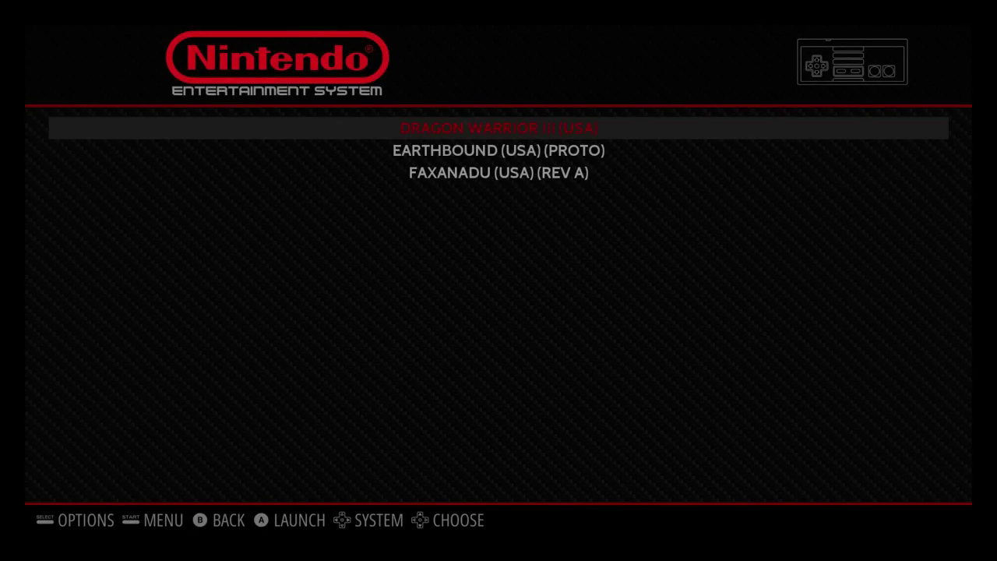
{"action": "key", "text": "Return"}
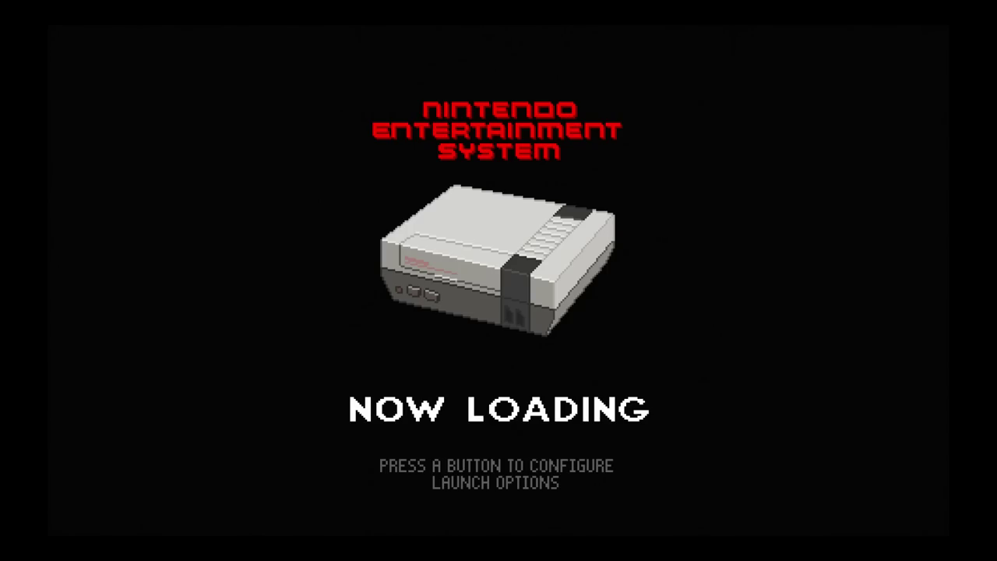